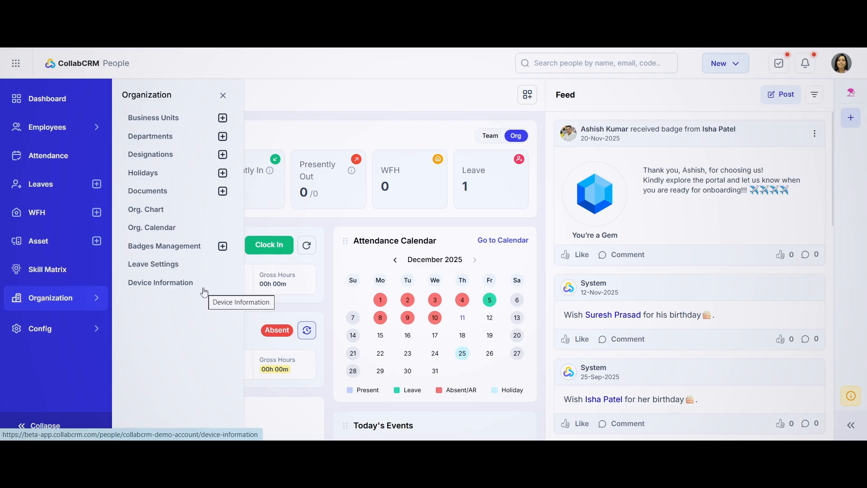
# Start a new business unit for the organization and review its branding, location, currency, contact, authorization and status fields
pyautogui.click(146, 119)
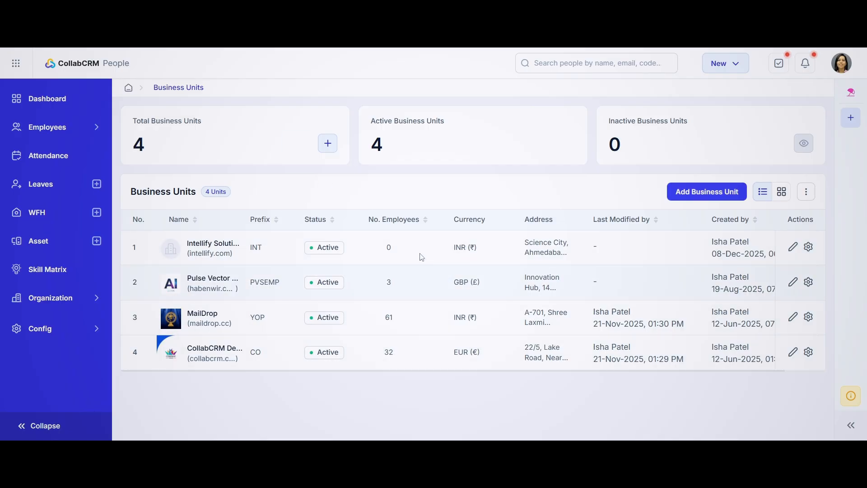
pyautogui.click(691, 197)
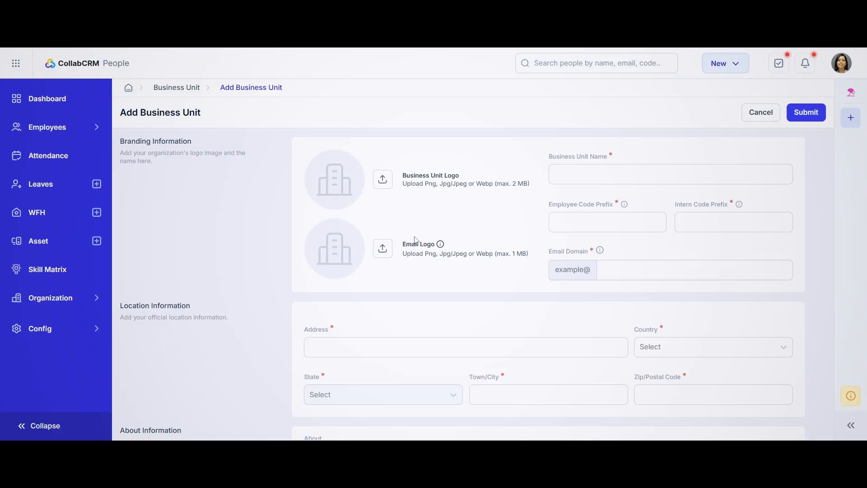
pyautogui.scroll(-3, 416, 240)
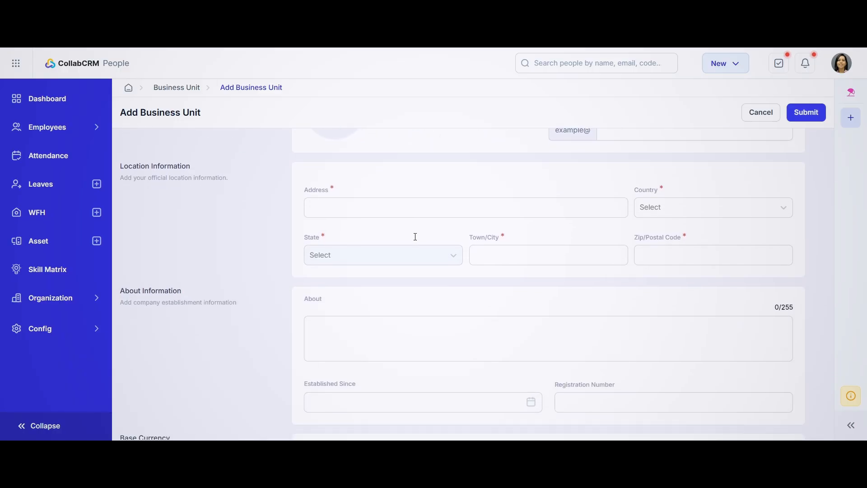
pyautogui.scroll(-3, 416, 240)
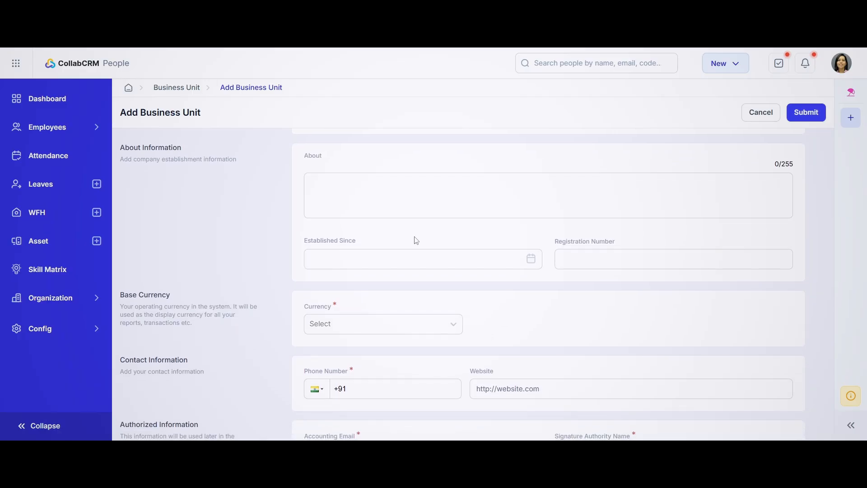
pyautogui.scroll(-2, 416, 240)
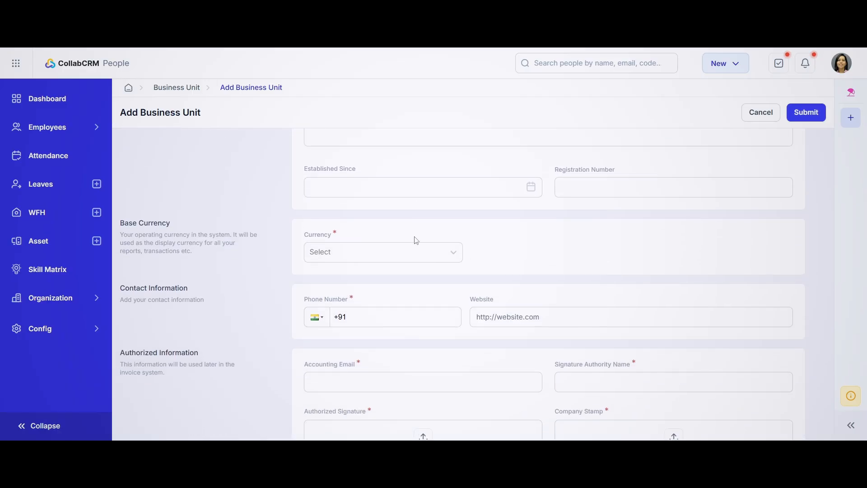
pyautogui.scroll(-2, 415, 240)
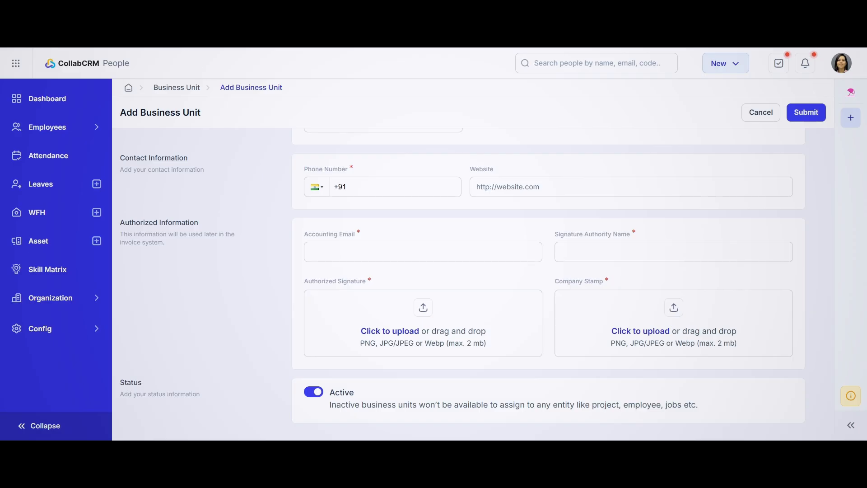
# Complete and submit the business unit Moonshine Technologies Pvt. Ltd. with prefixes MOON and MINTERN, domain moonshine.com, established 01 December 2013, currency Indian Rupee
pyautogui.scroll(10, 290, 126)
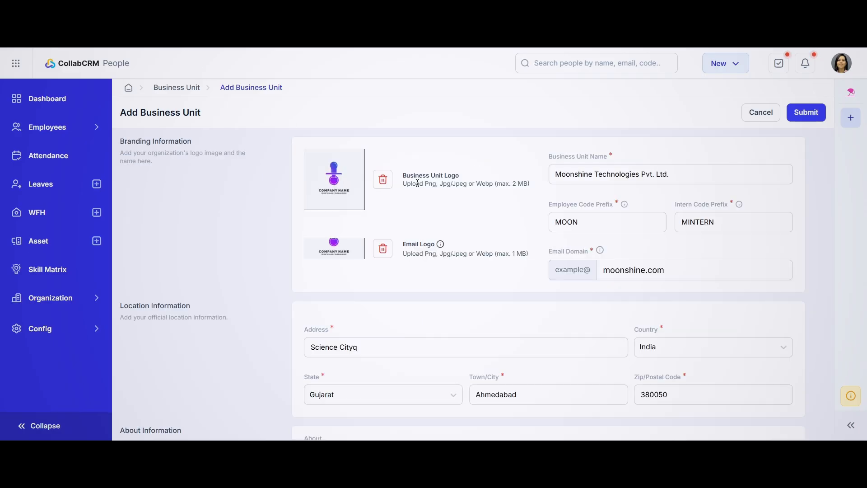
pyautogui.scroll(-1, 416, 180)
pyautogui.scroll(-4, 419, 186)
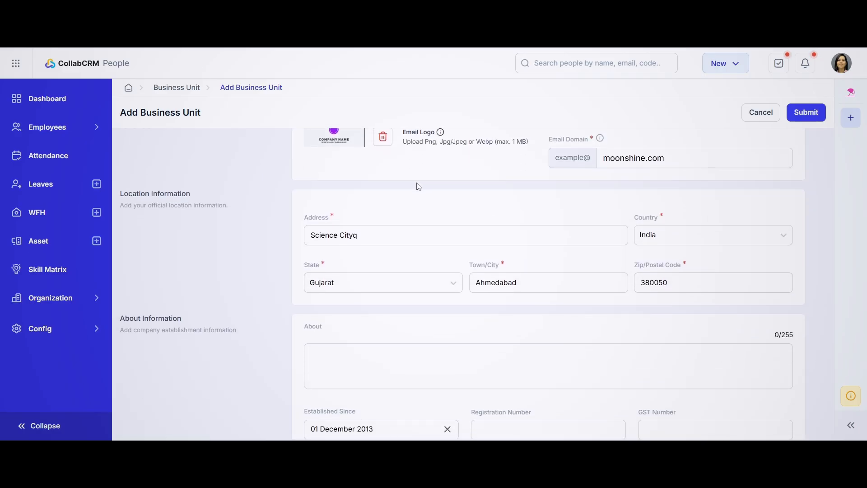
pyautogui.scroll(-1, 419, 187)
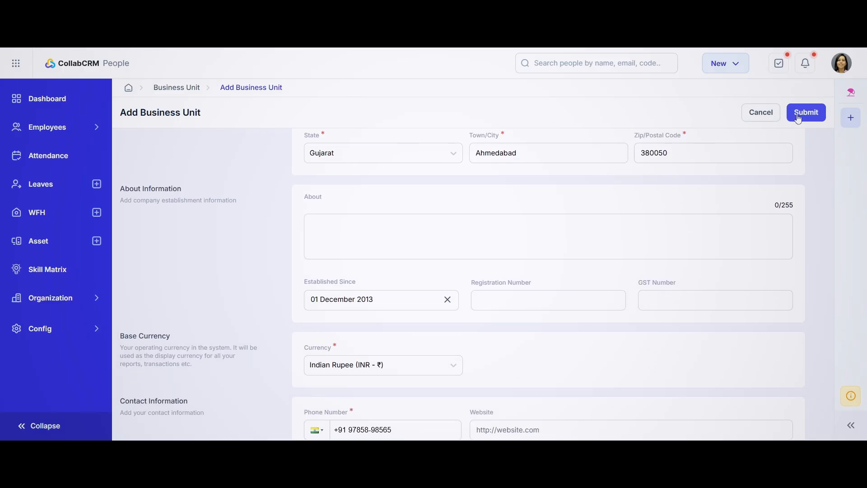
pyautogui.click(772, 116)
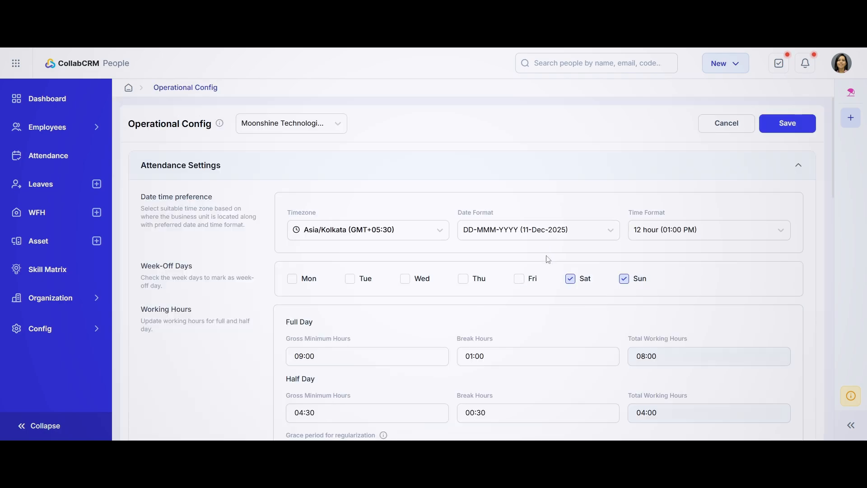
# Review the Moonshine business unit's attendance, exit, asset, profile approval and leave settings, and save its operational configuration
pyautogui.scroll(-1, 506, 257)
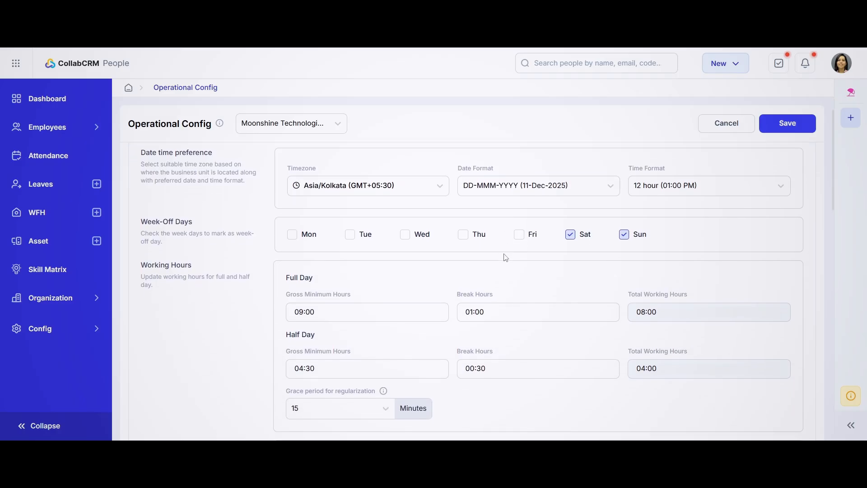
pyautogui.scroll(-1, 514, 263)
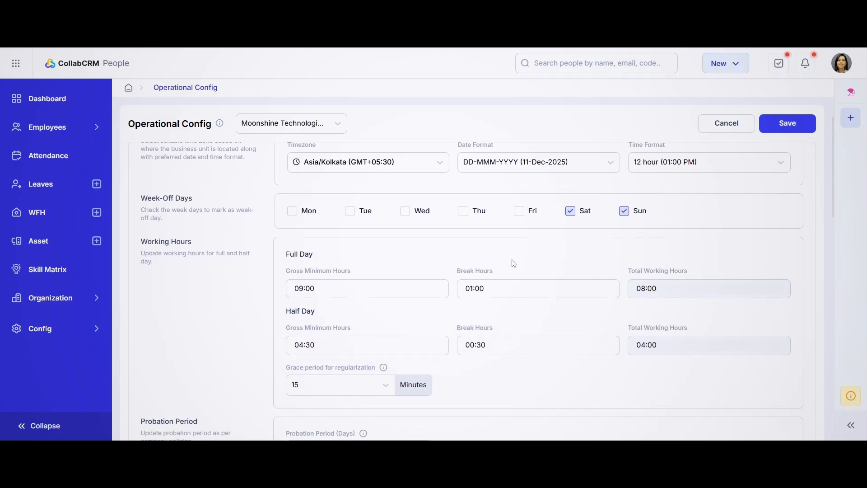
pyautogui.scroll(-1, 513, 263)
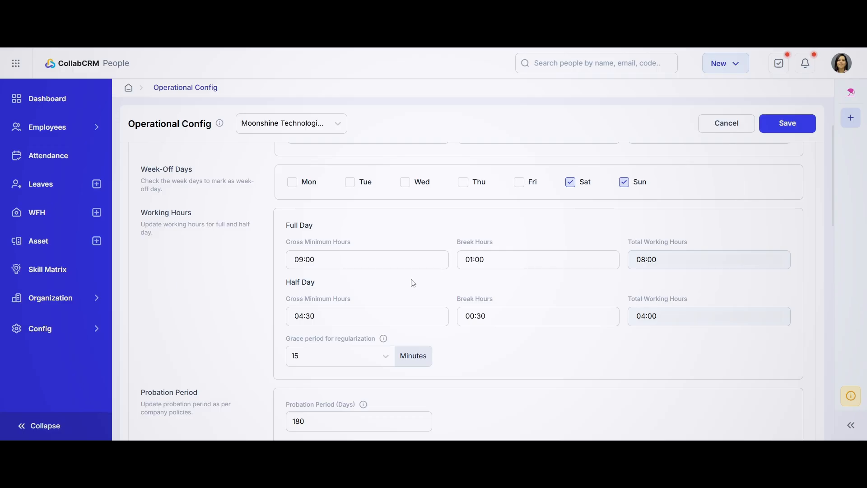
pyautogui.scroll(-4, 413, 283)
pyautogui.scroll(-7, 412, 284)
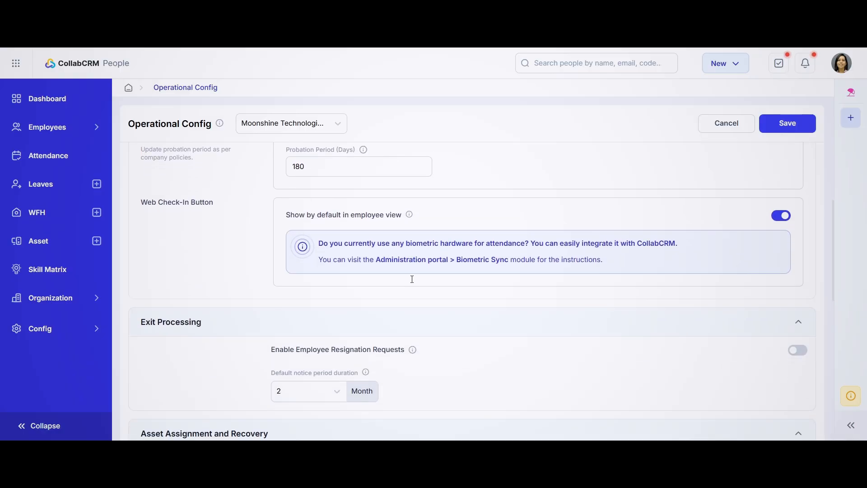
pyautogui.scroll(-2, 413, 283)
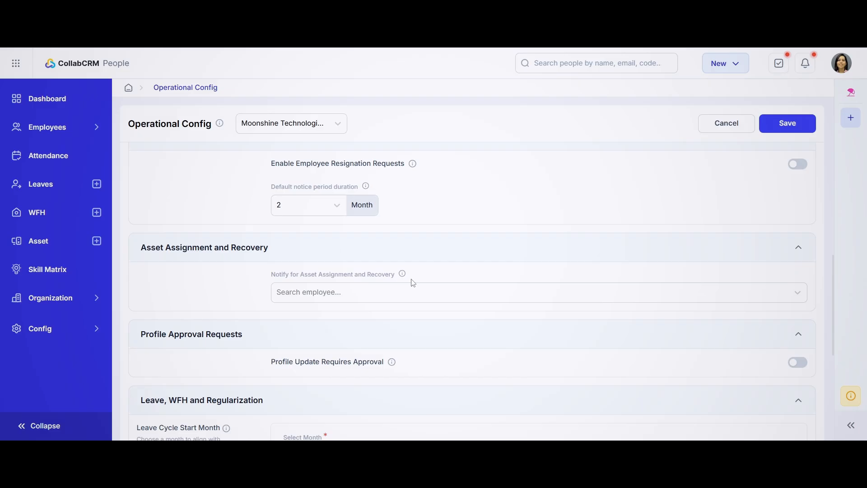
pyautogui.scroll(1, 412, 283)
pyautogui.scroll(-2, 412, 283)
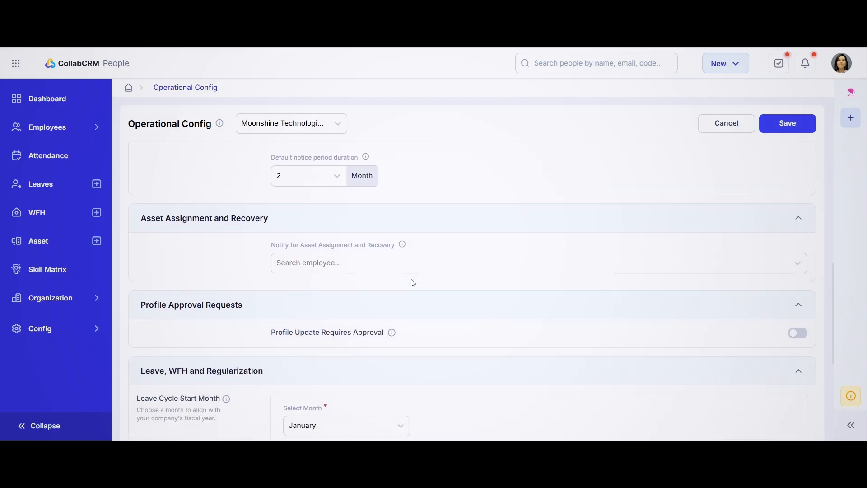
pyautogui.scroll(-4, 411, 282)
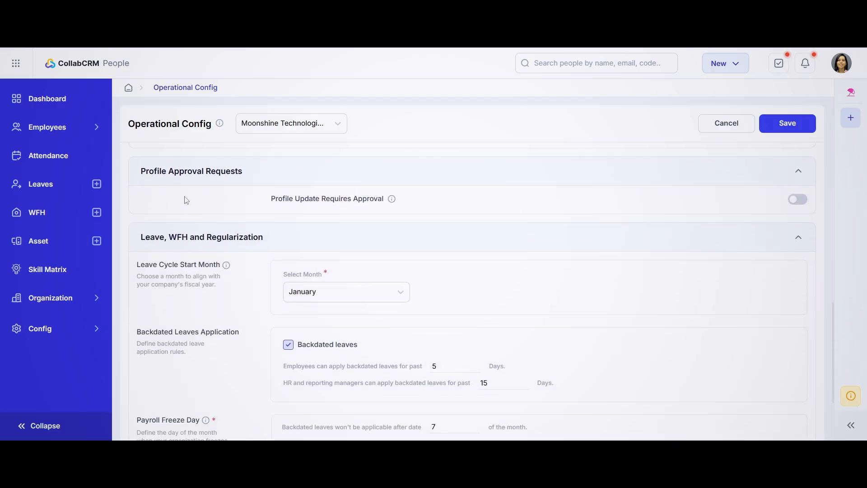
pyautogui.click(778, 132)
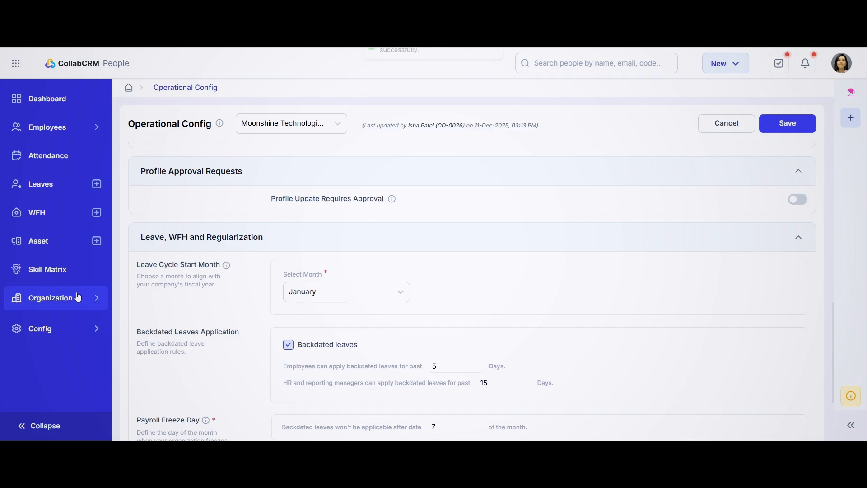
# Start a new department in the organization and title it Senior Technical Content
pyautogui.click(59, 301)
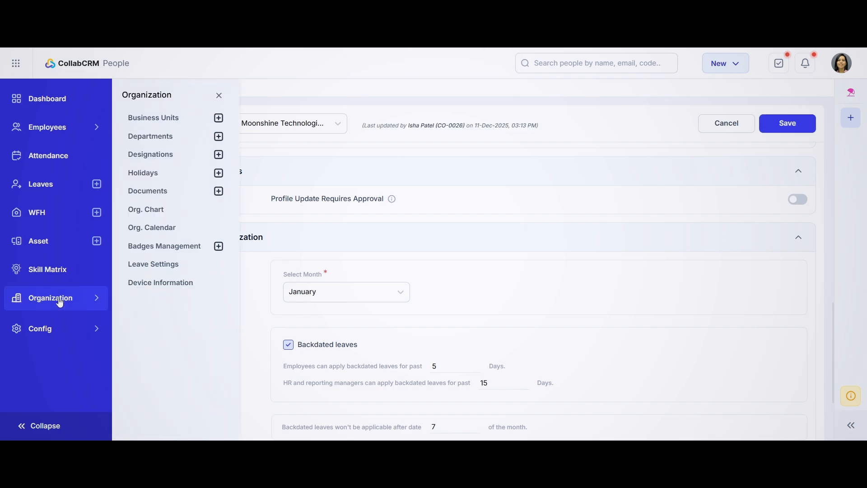
pyautogui.click(155, 141)
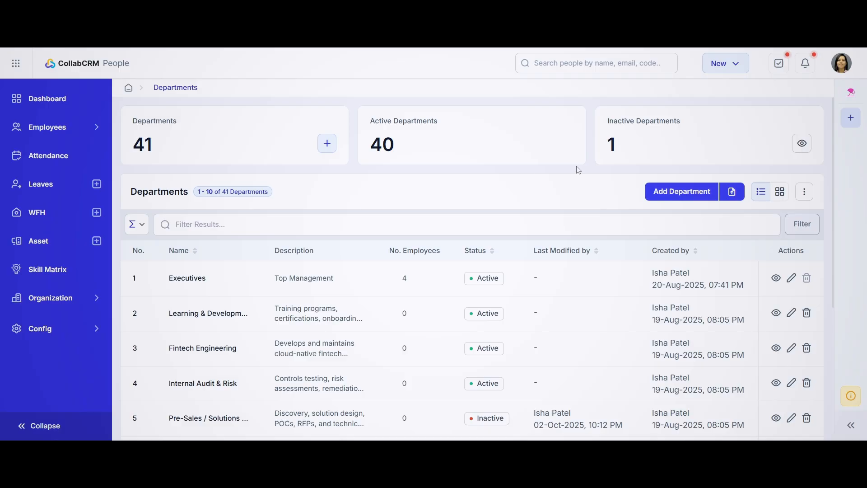
pyautogui.click(670, 189)
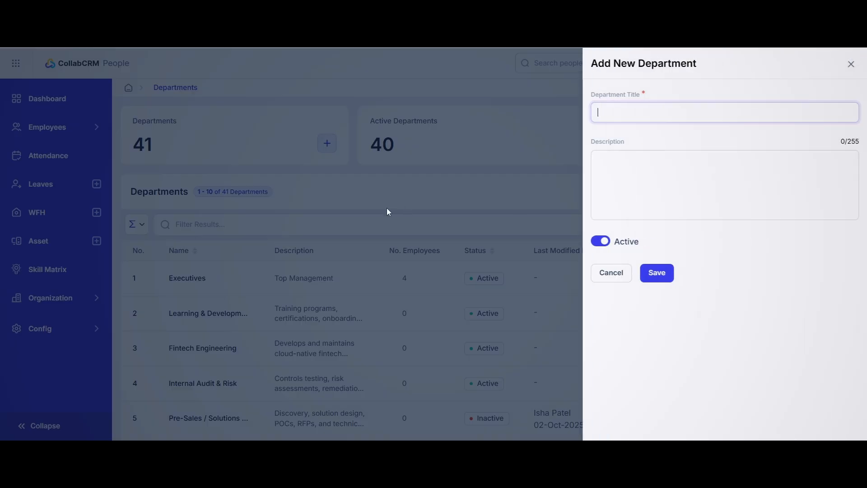
pyautogui.write('S')
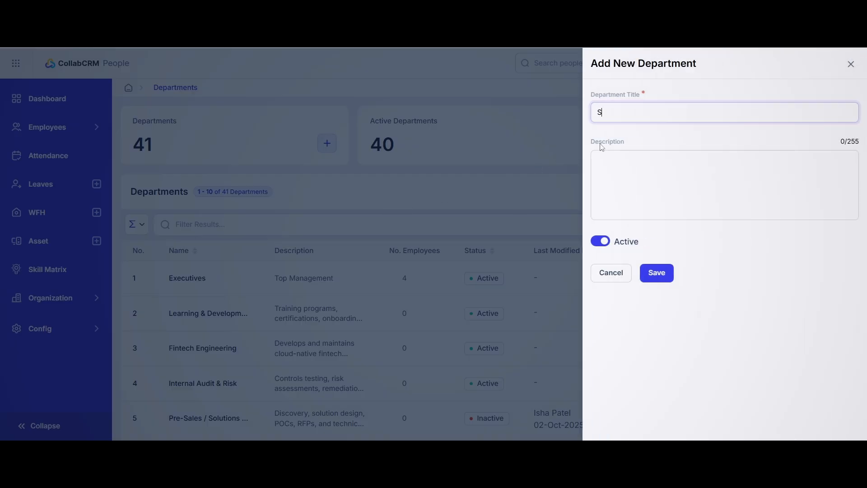
pyautogui.write('enior Technical Content')
# Shorten the new department's title to Technical Content and save the department
pyautogui.click(617, 110)
pyautogui.press('BackSpace')
pyautogui.press('BackSpace')
pyautogui.press('BackSpace')
pyautogui.press('BackSpace')
pyautogui.press('BackSpace')
pyautogui.press('BackSpace')
pyautogui.click(662, 281)
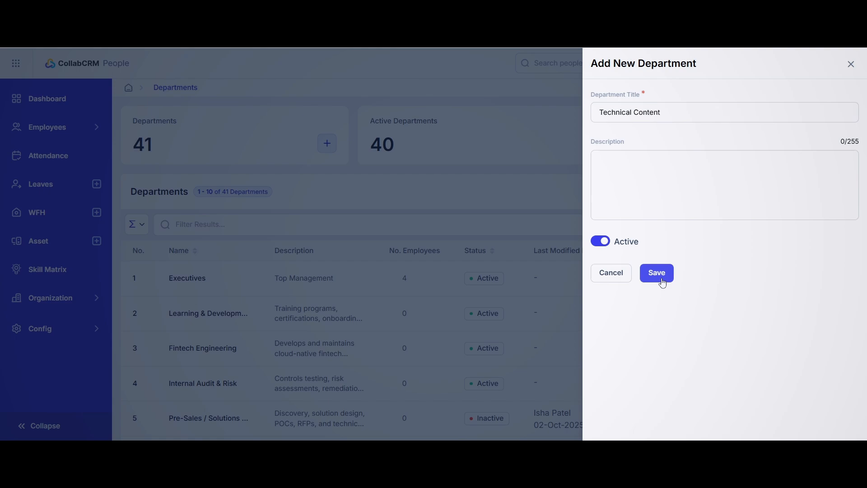
pyautogui.click(662, 283)
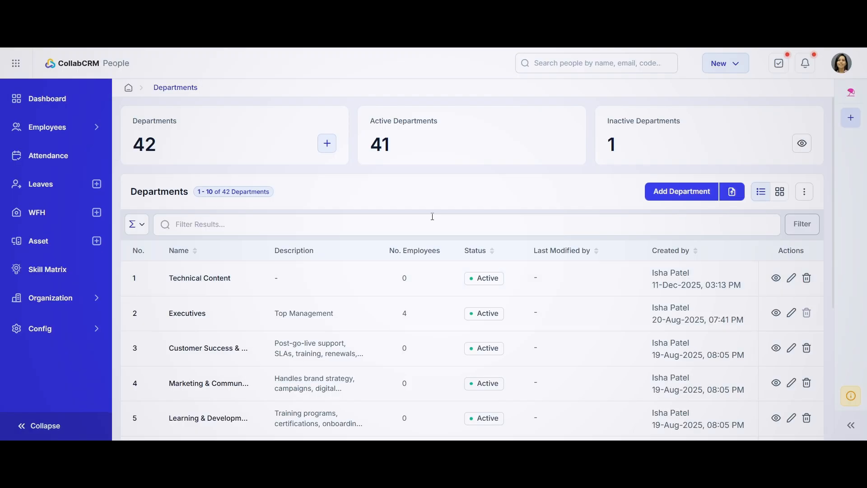
# Add and save a new designation titled "Sr. Technical COntent Writer" with the short name TECH
pyautogui.click(85, 295)
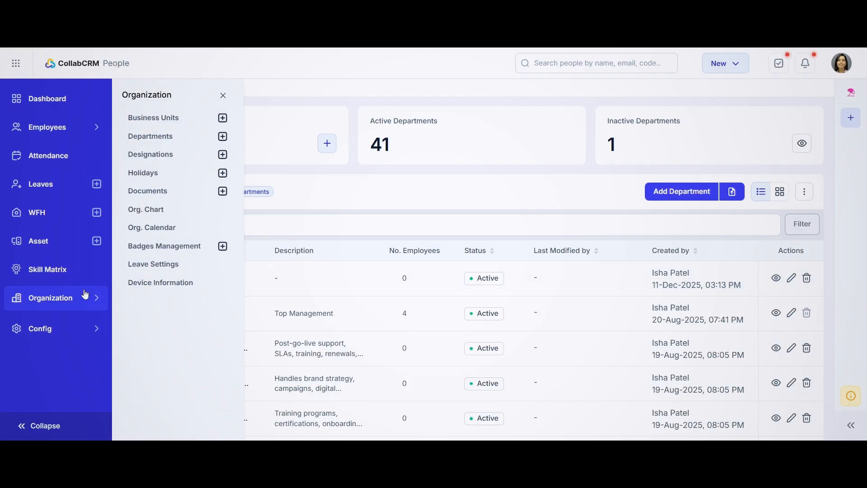
pyautogui.click(153, 157)
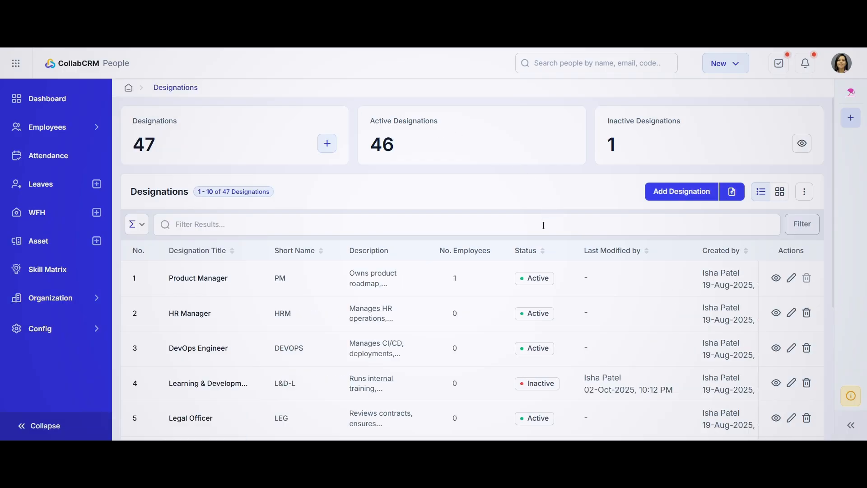
pyautogui.click(390, 229)
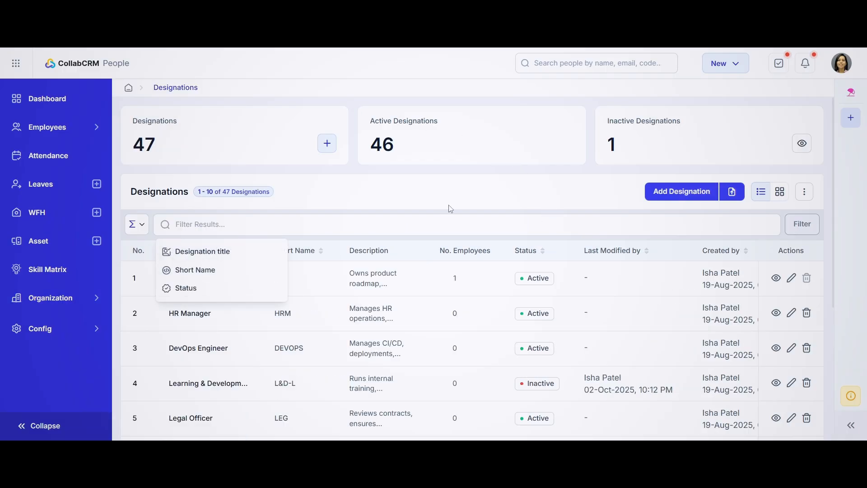
pyautogui.click(463, 206)
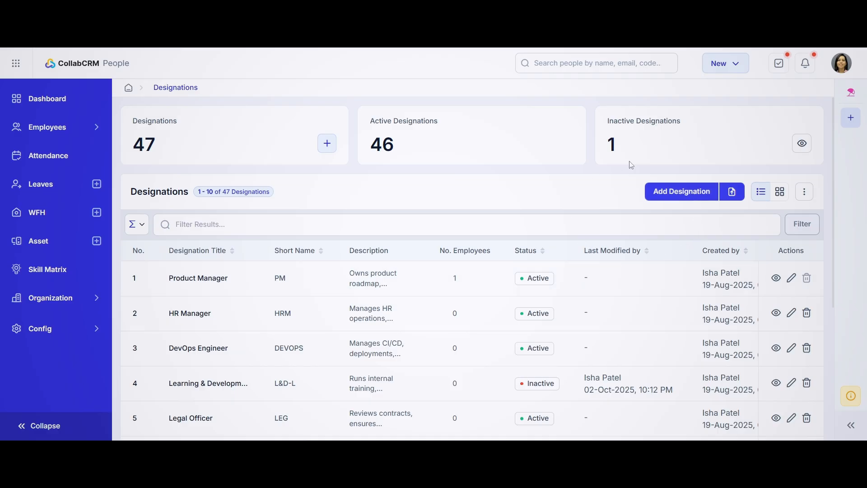
pyautogui.click(664, 194)
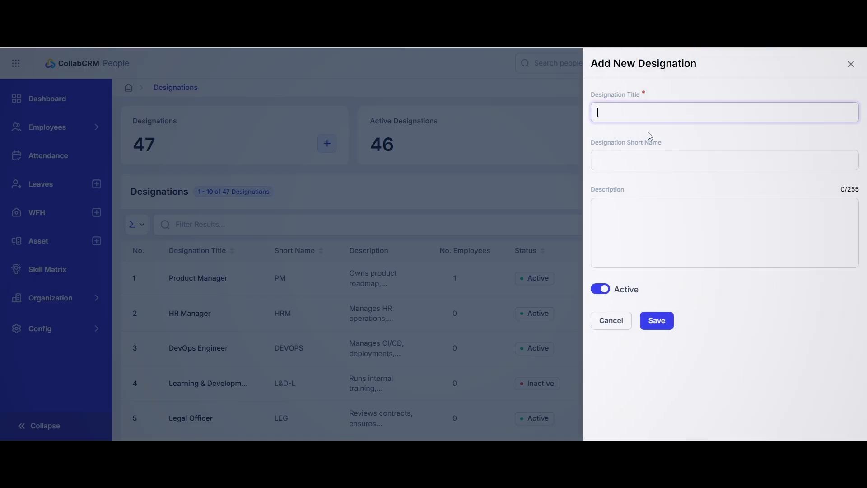
pyautogui.write('Sr. Technical COntentt Writer')
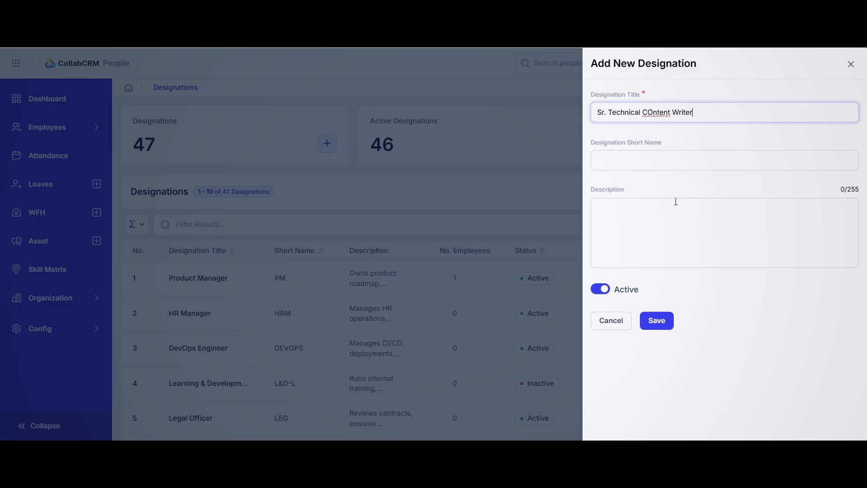
pyautogui.click(645, 166)
pyautogui.write('TECH')
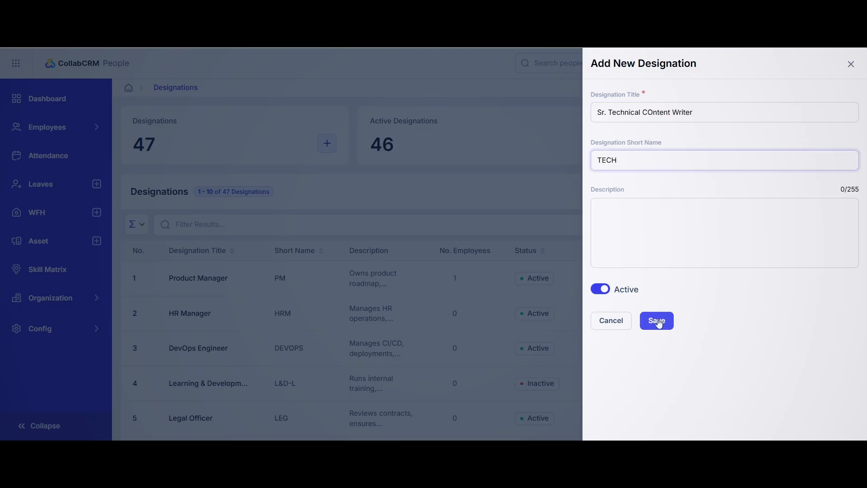
pyautogui.click(657, 321)
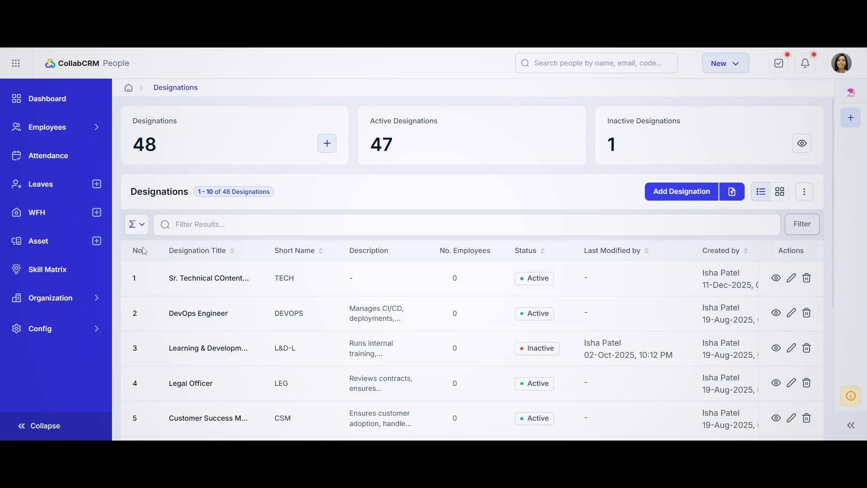
# Start a new organization holiday and assign it to the Moonshine Technologies Pvt. Ltd. business unit
pyautogui.click(60, 298)
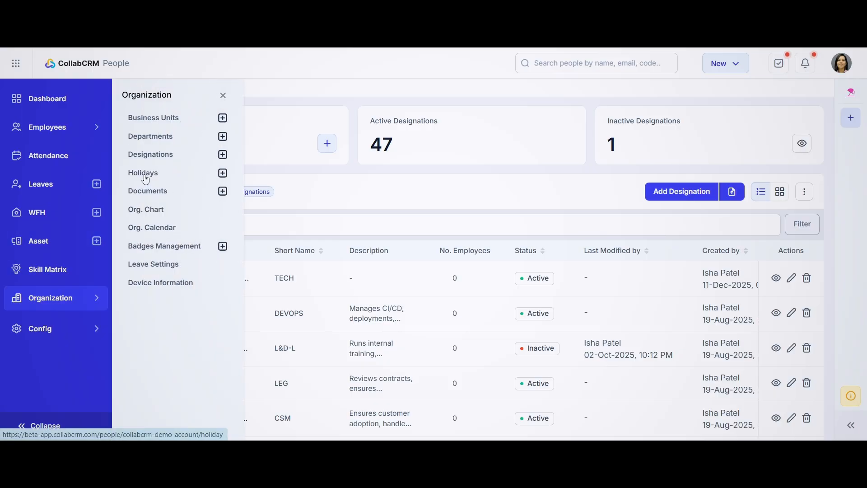
pyautogui.click(143, 173)
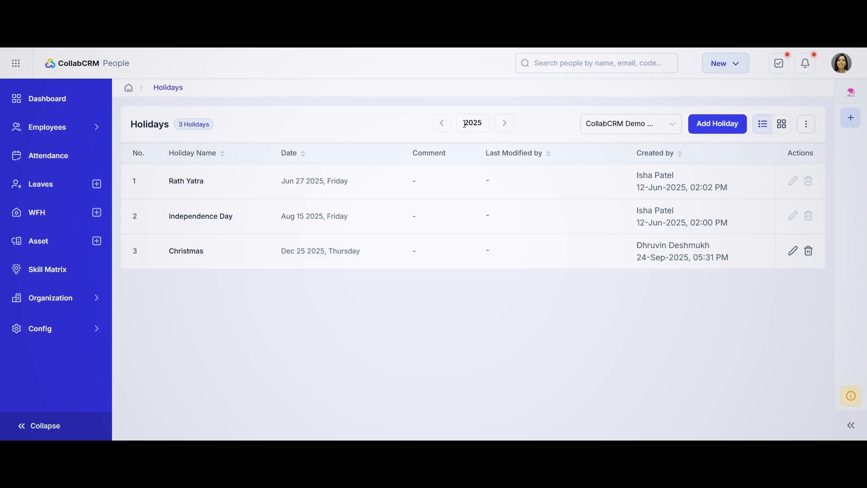
pyautogui.click(712, 128)
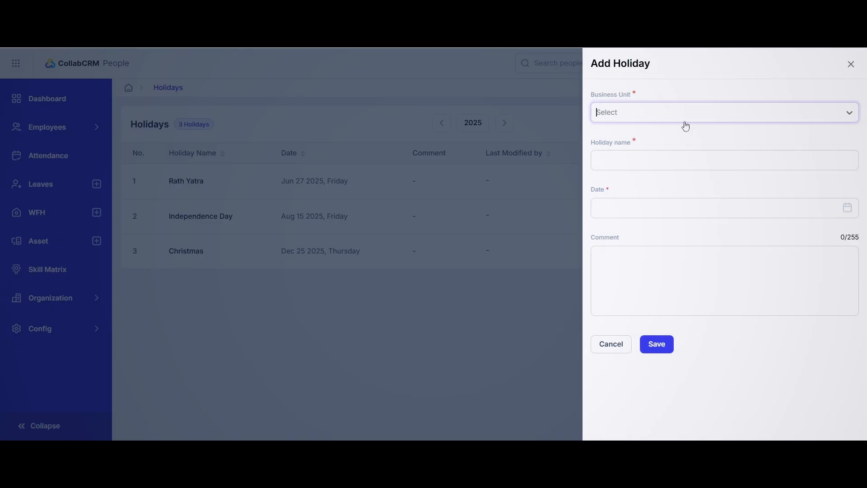
pyautogui.click(665, 121)
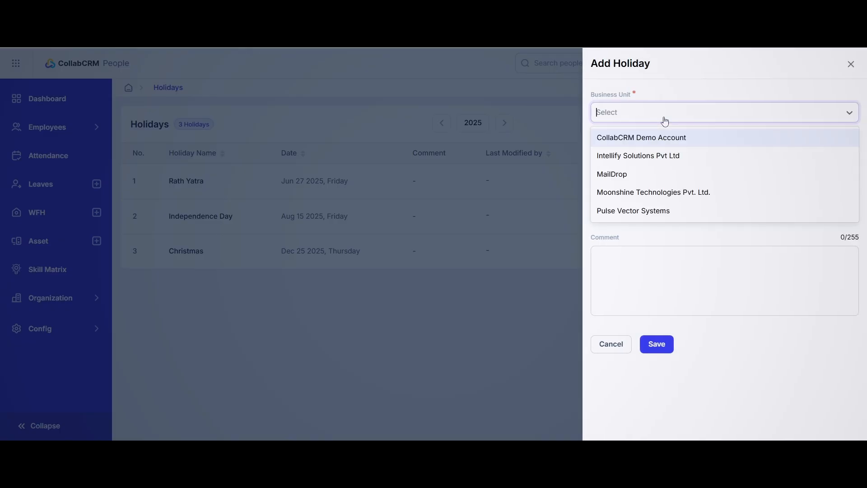
pyautogui.click(632, 203)
# Name the holiday Diwali, date it 18 December 2025 and save it
pyautogui.click(612, 163)
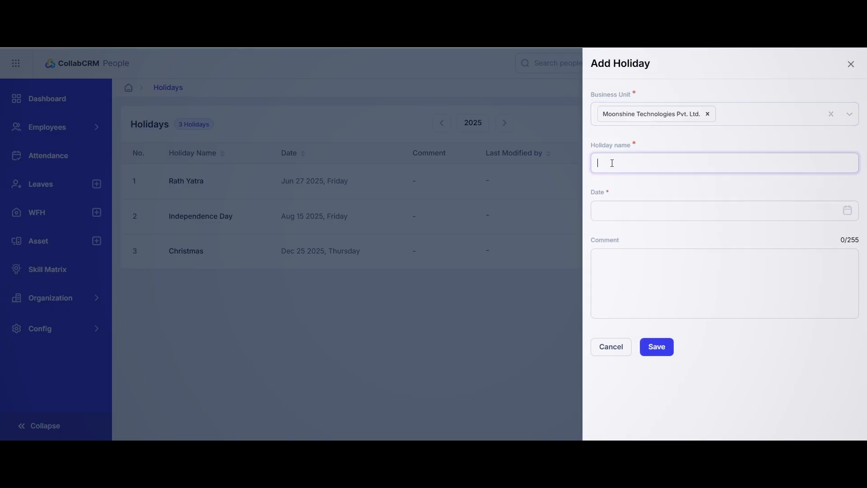
pyautogui.write('Diwali')
pyautogui.press('Tab')
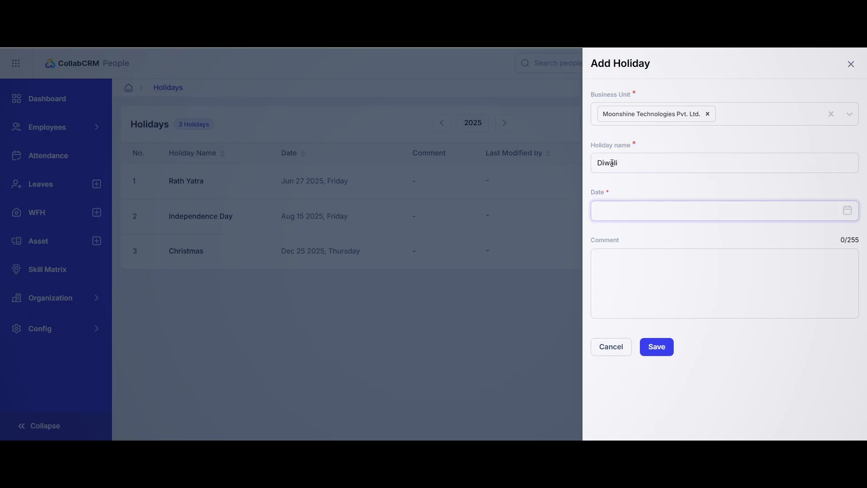
pyautogui.click(621, 213)
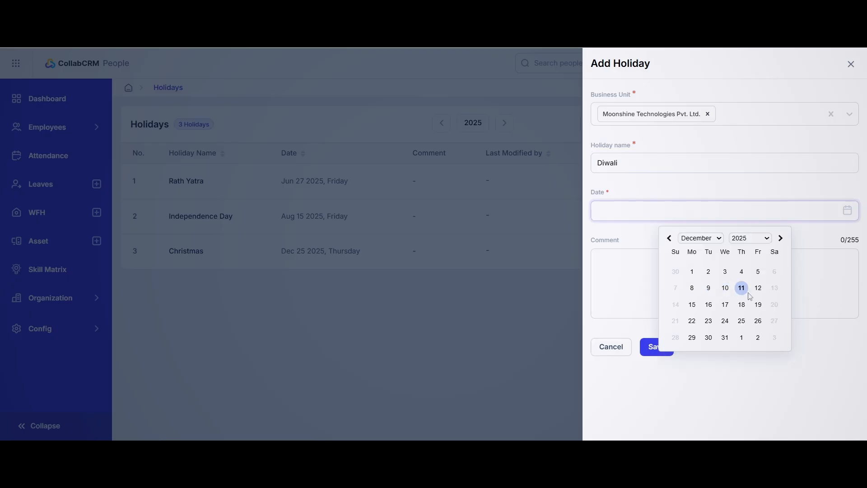
pyautogui.click(740, 305)
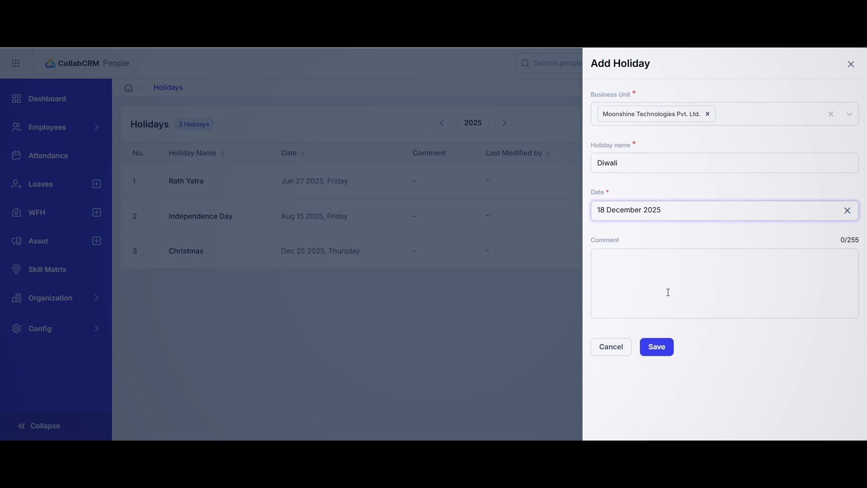
pyautogui.click(658, 348)
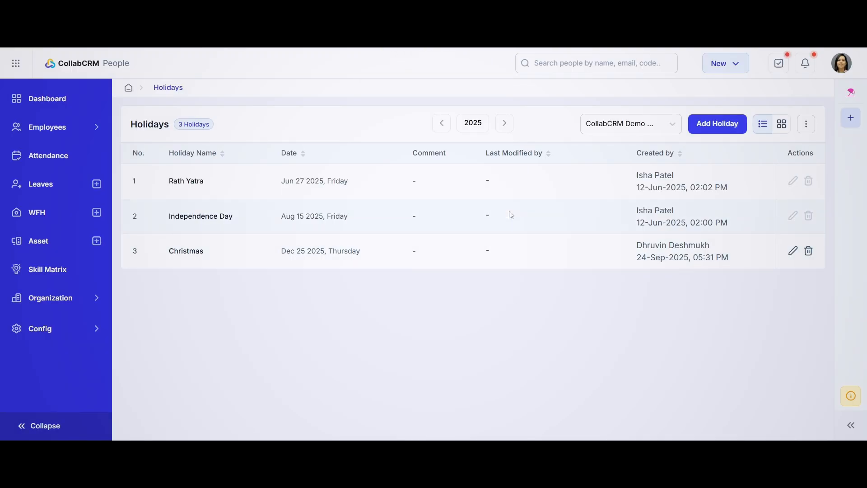
pyautogui.click(632, 126)
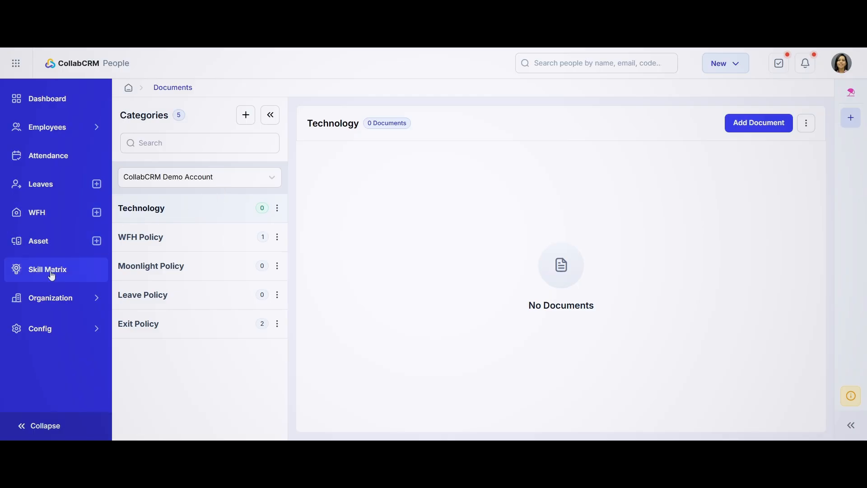
# Create an organization document category named "Sandiwch Leave pOlicy" for the CollabCRM Demo Account business unit
pyautogui.click(43, 300)
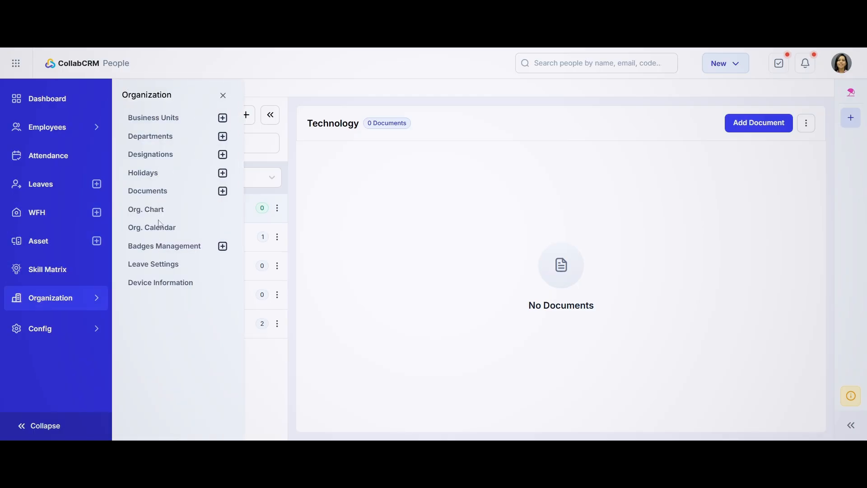
pyautogui.click(136, 192)
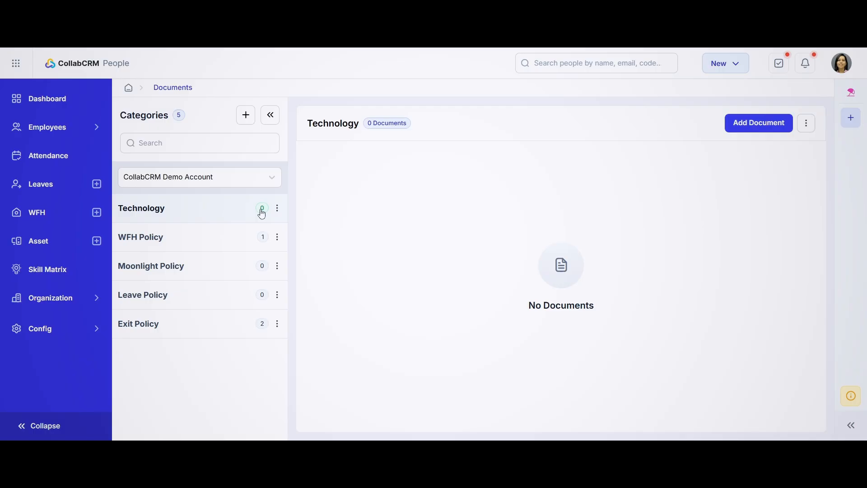
pyautogui.click(246, 116)
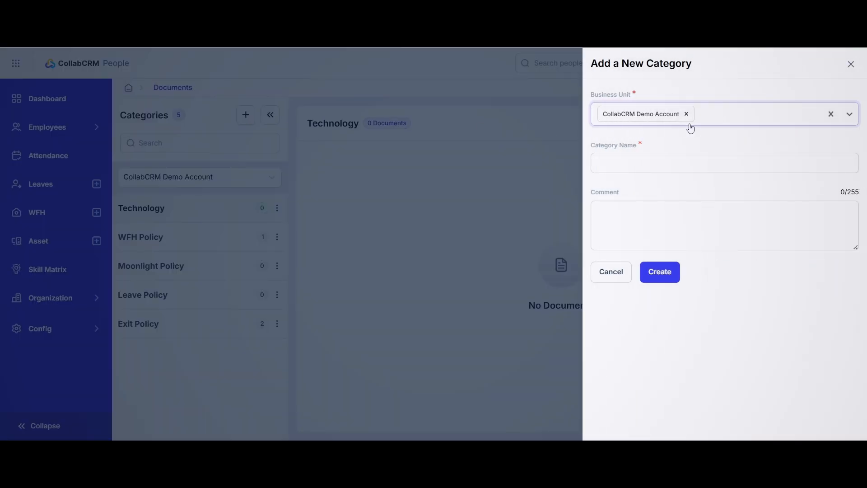
pyautogui.click(648, 167)
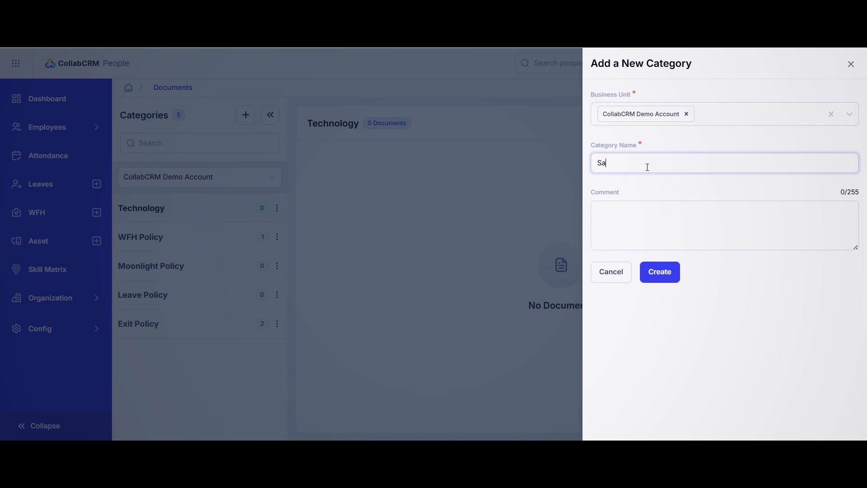
pyautogui.write('Sandiwch Leave pOlicy')
pyautogui.click(659, 271)
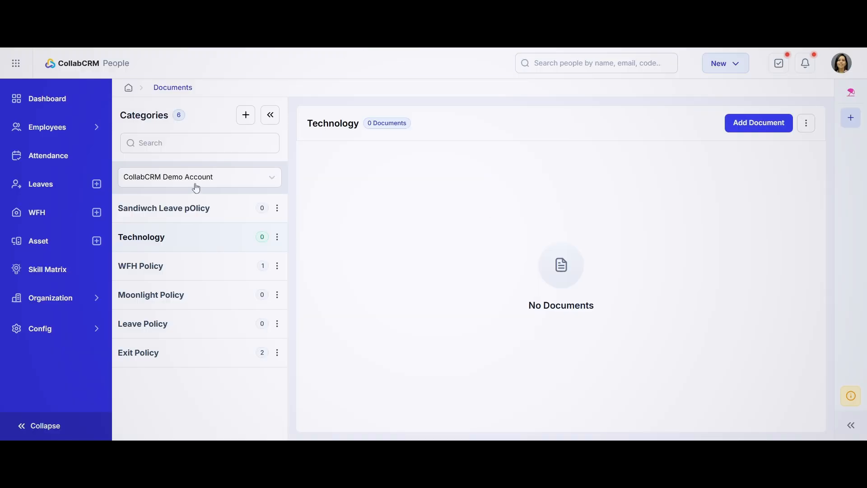
# Create a document named Leave in the "Sandiwch Leave pOlicy" category with the sample-local-pdf file and feed notification enabled
pyautogui.click(180, 204)
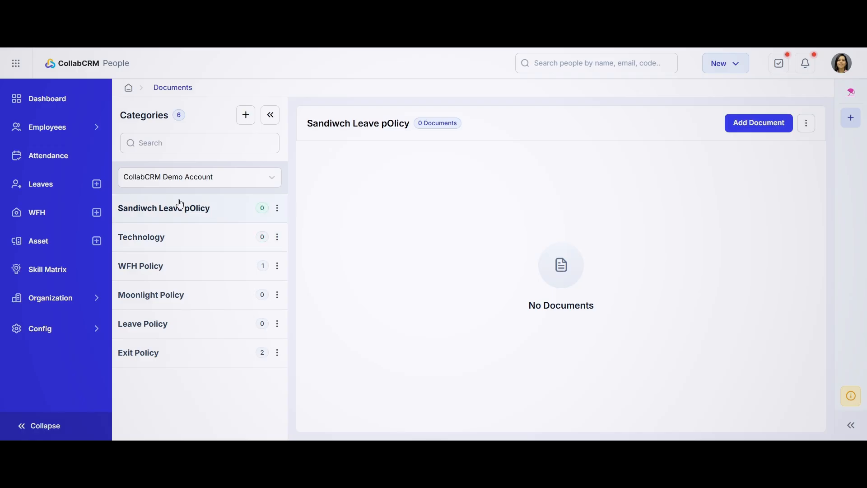
pyautogui.click(746, 131)
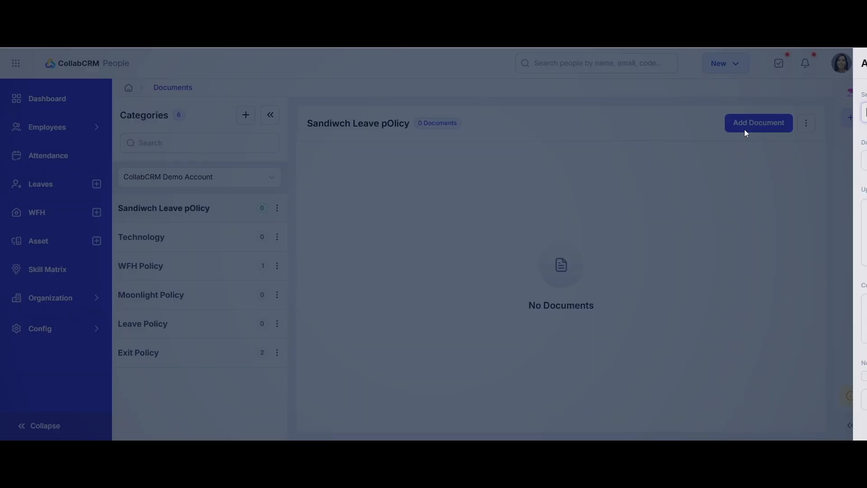
pyautogui.click(633, 166)
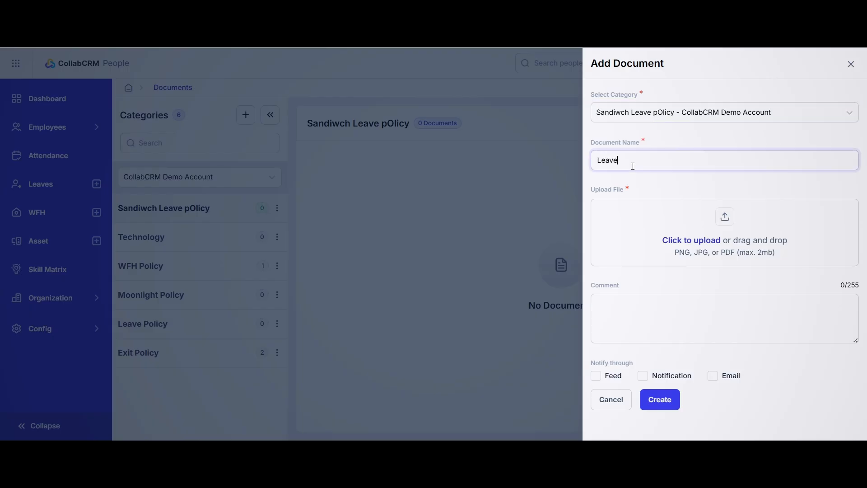
pyautogui.write('Leave')
pyautogui.click(669, 241)
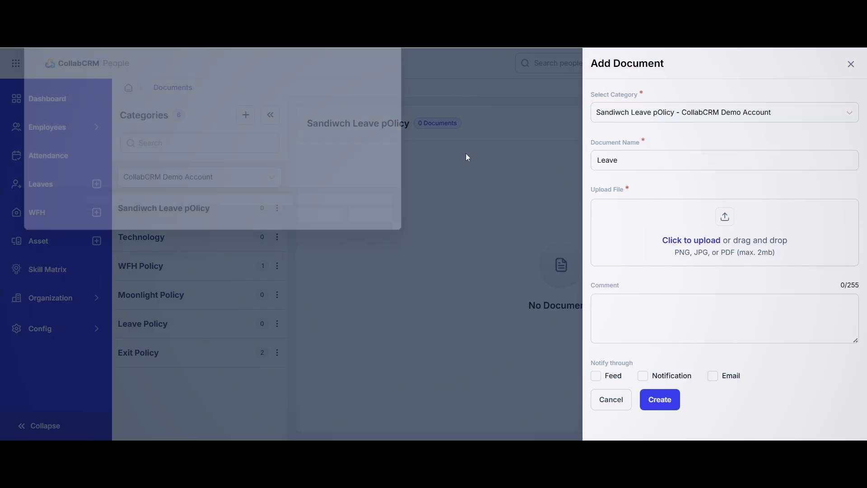
pyautogui.click(265, 98)
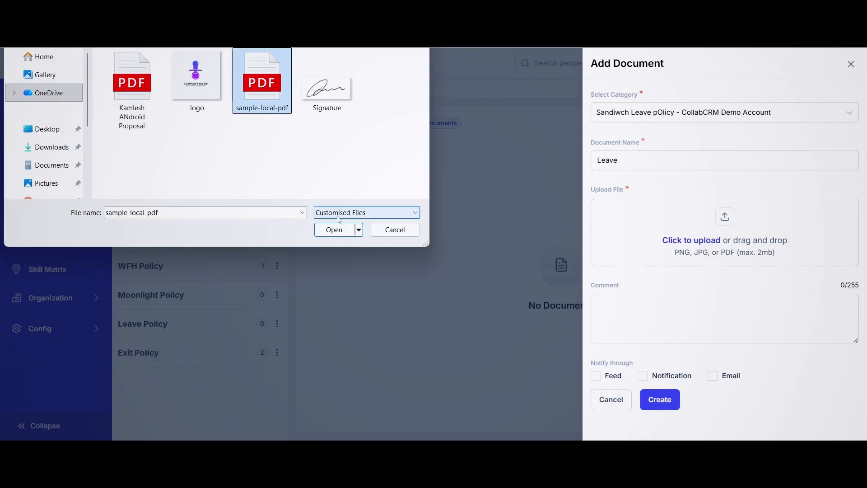
pyautogui.click(334, 230)
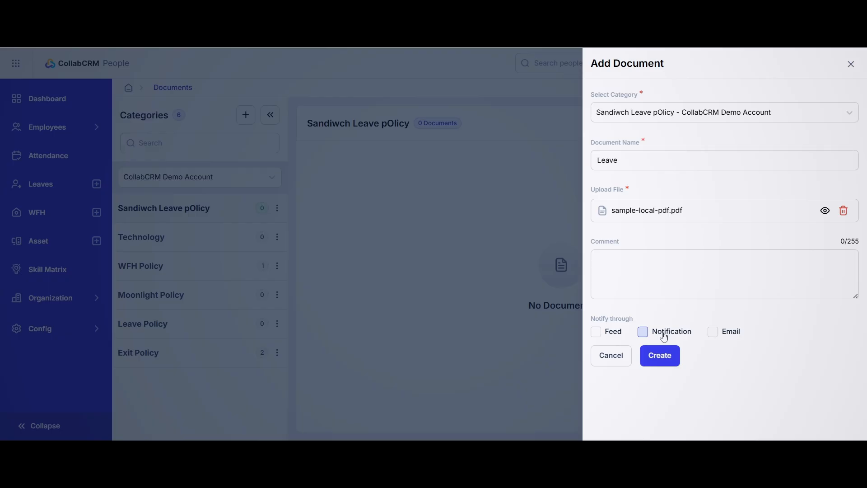
pyautogui.click(596, 333)
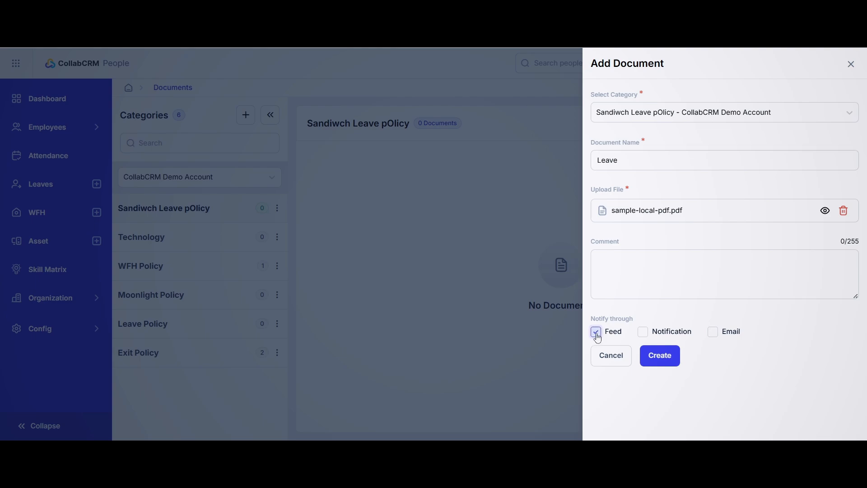
pyautogui.click(660, 357)
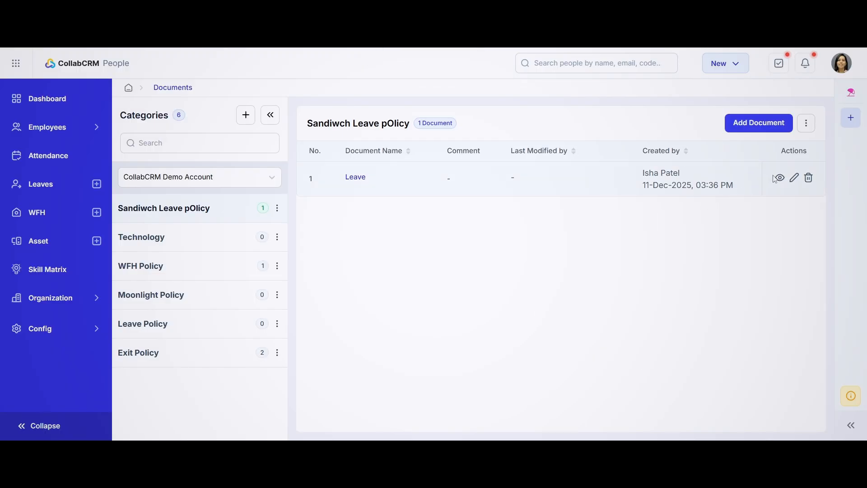
# View the PDF attached to the Leave document and close it again
pyautogui.click(781, 178)
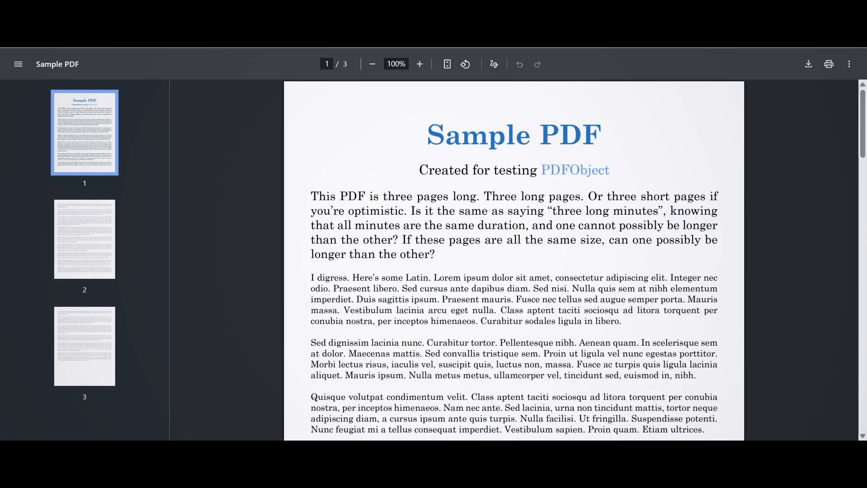
pyautogui.hotkey('ctrl', 'w')
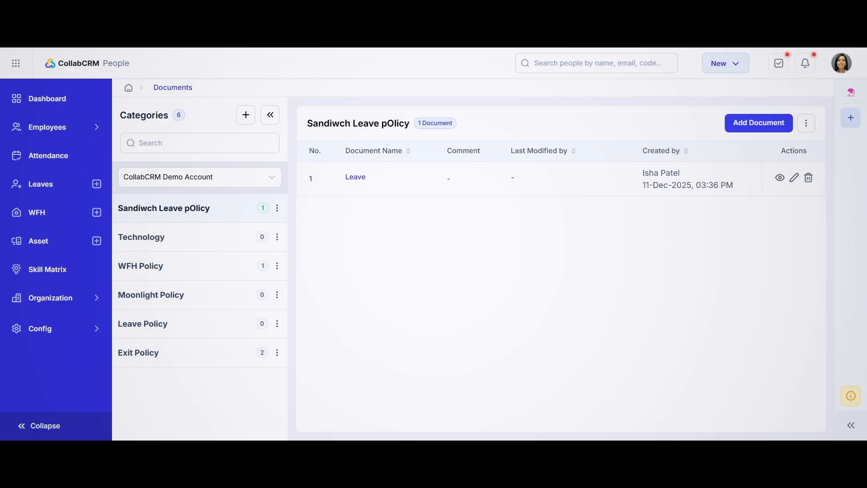
# Examine the organization chart in both the My Team and the organization-wide views
pyautogui.click(92, 306)
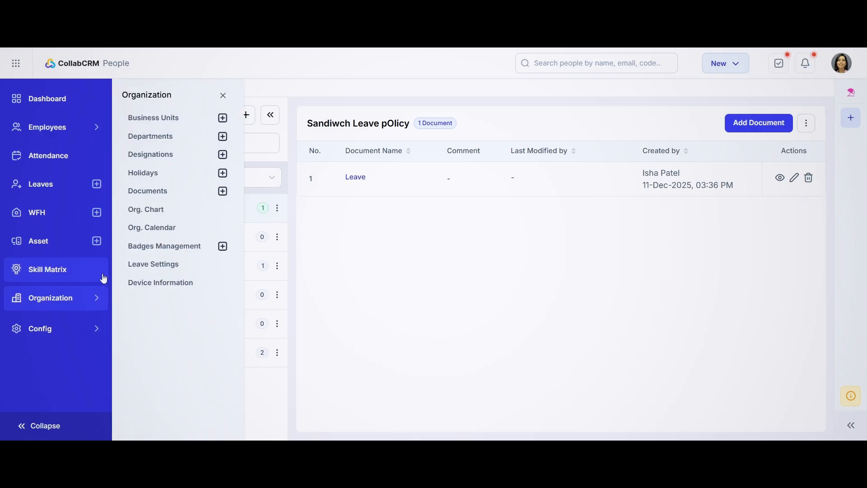
pyautogui.click(149, 212)
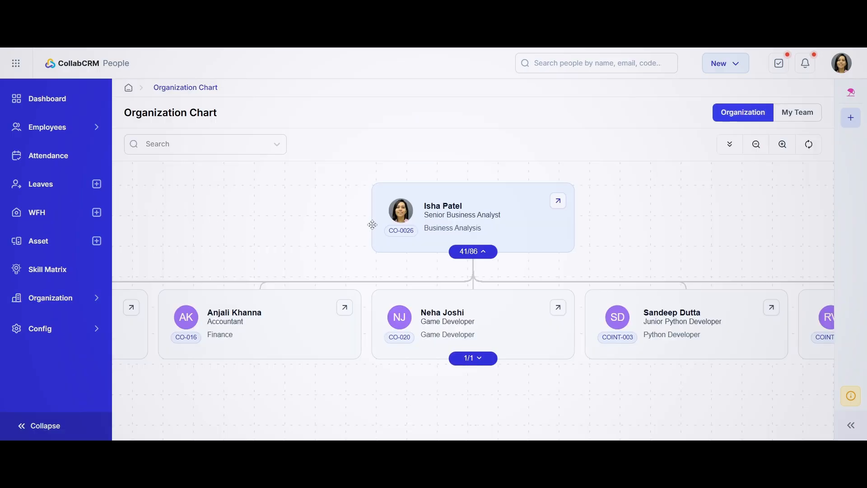
pyautogui.scroll(-3, 416, 251)
pyautogui.scroll(-1, 416, 251)
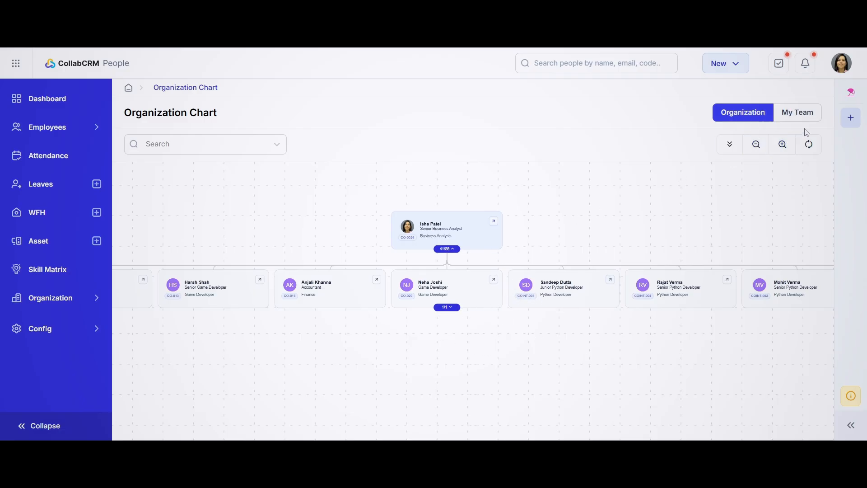
pyautogui.click(806, 117)
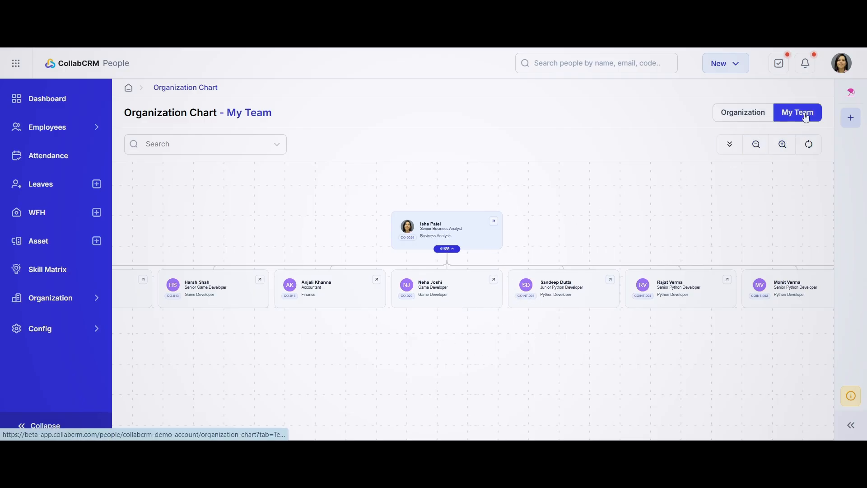
pyautogui.click(742, 121)
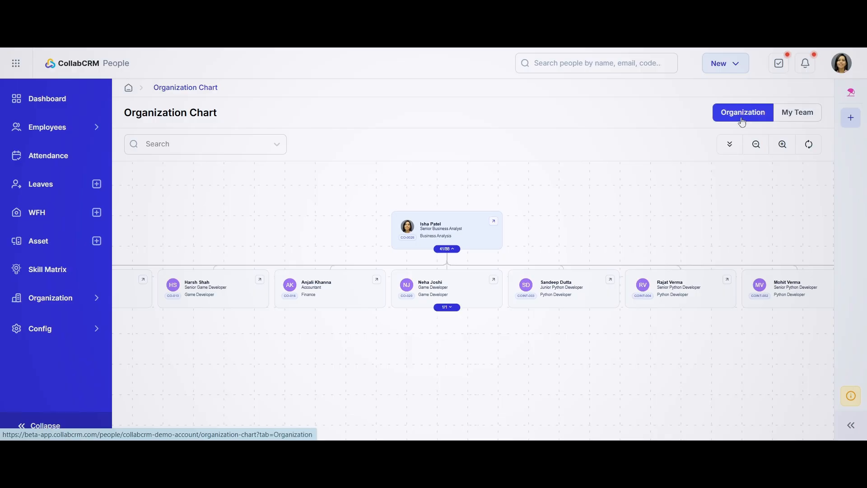
# Review the organization calendar's events for December, November and October 2025
pyautogui.click(63, 296)
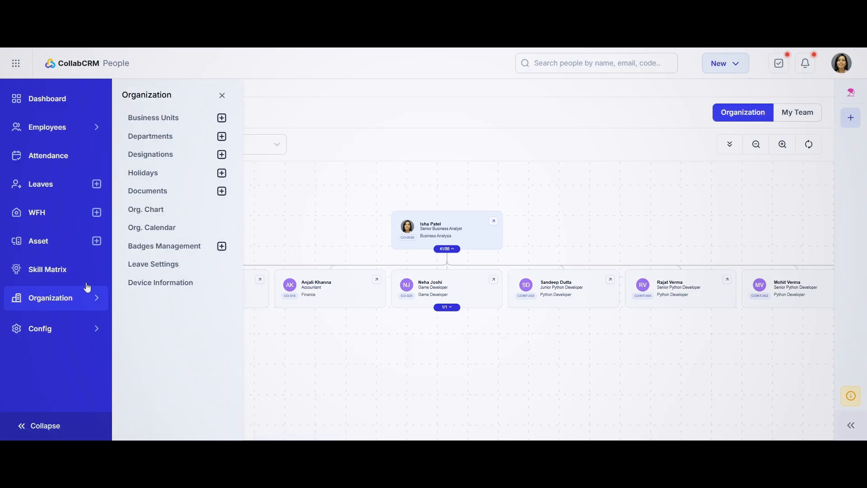
pyautogui.click(141, 232)
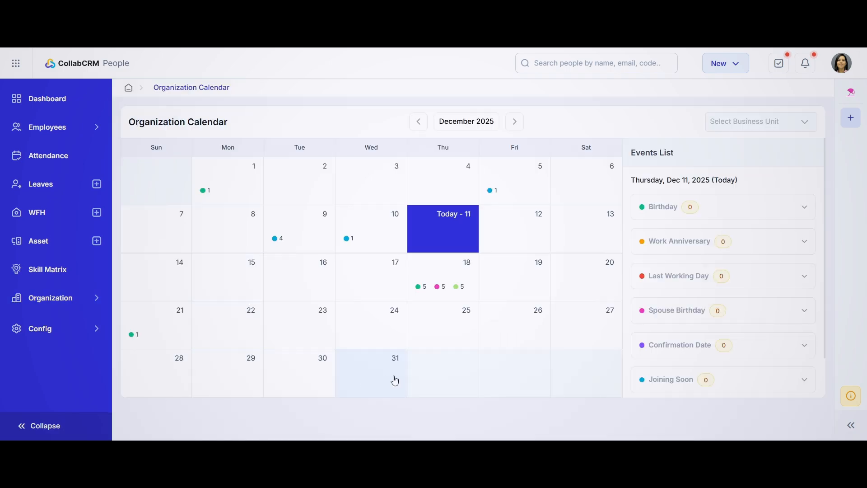
pyautogui.click(419, 122)
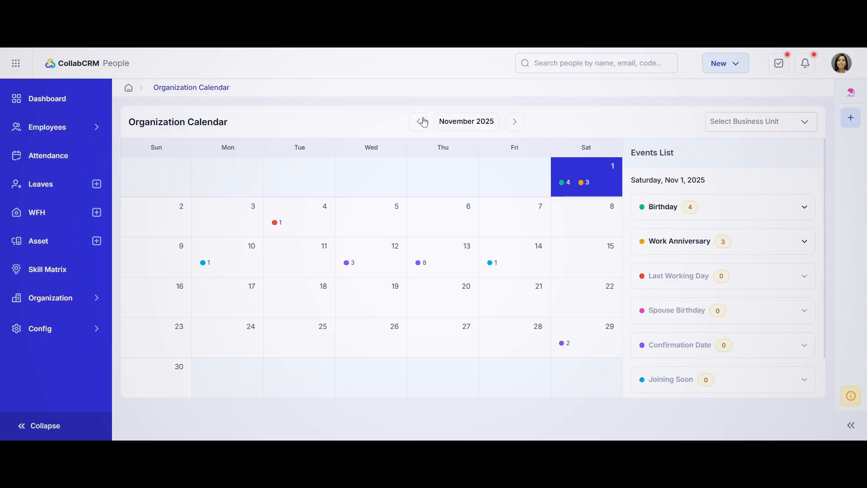
pyautogui.click(425, 122)
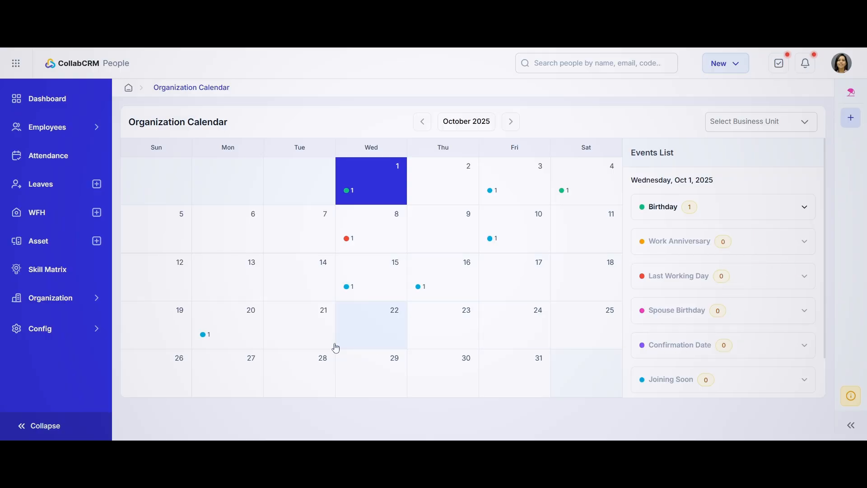
# Add a badge titled "CHampion" with the description "True leader" in the organization's badge management
pyautogui.click(77, 326)
pyautogui.click(58, 306)
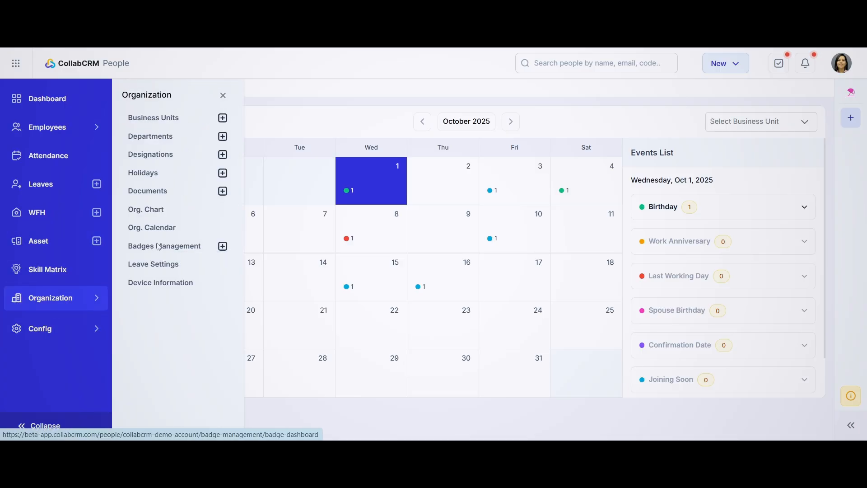
pyautogui.click(159, 246)
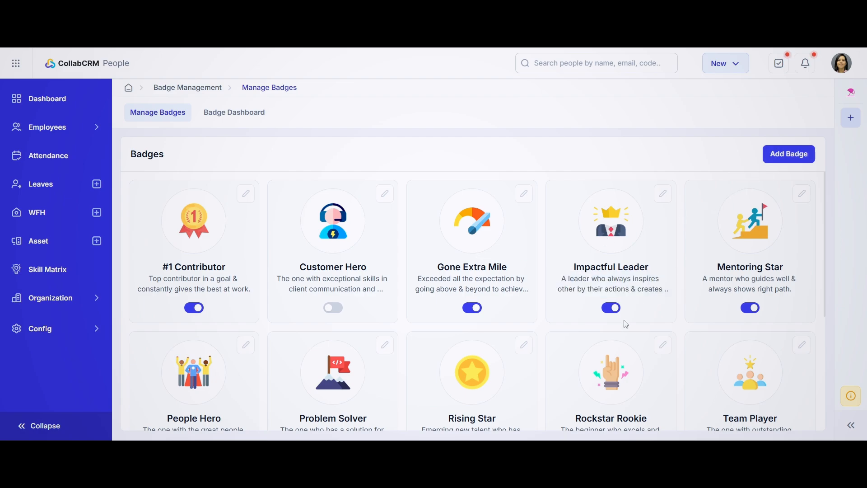
pyautogui.click(783, 155)
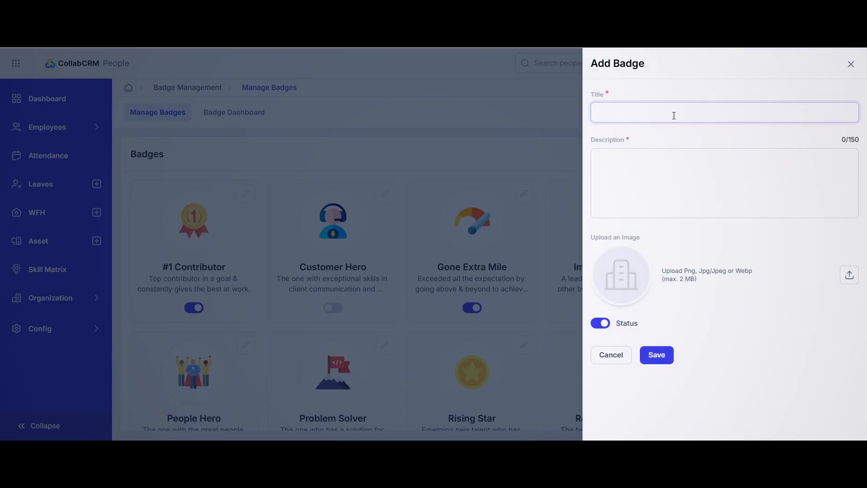
pyautogui.write('CHampion')
pyautogui.click(644, 159)
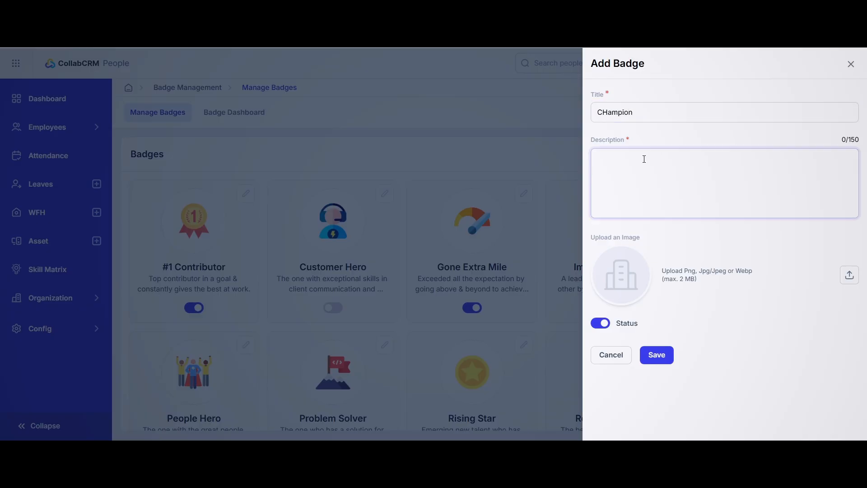
pyautogui.write('True leader')
pyautogui.click(663, 358)
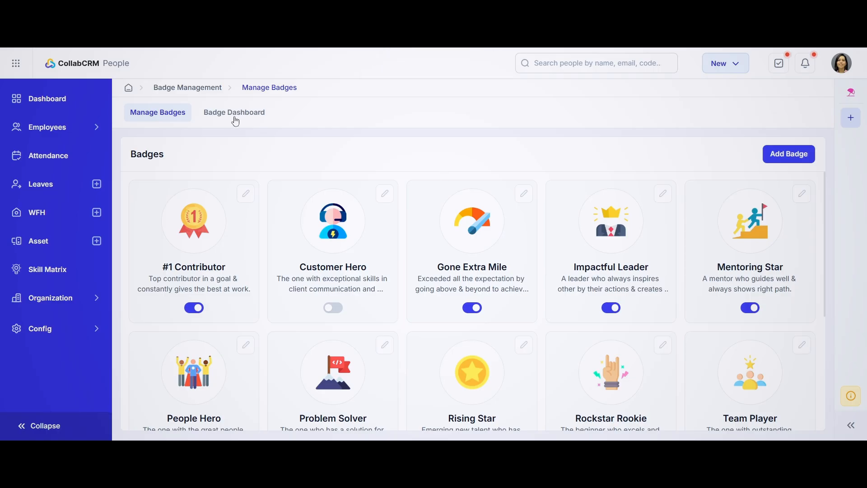
# Review the badge dashboard by badge receiver and by badge giver
pyautogui.click(235, 118)
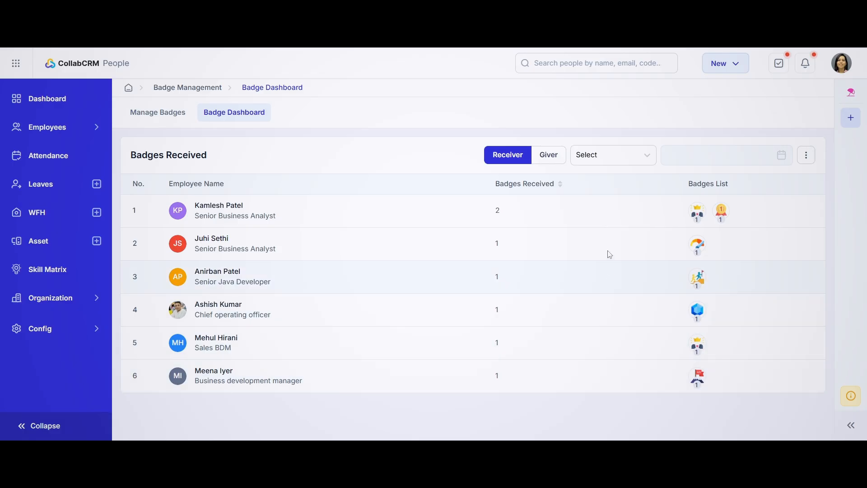
pyautogui.click(542, 166)
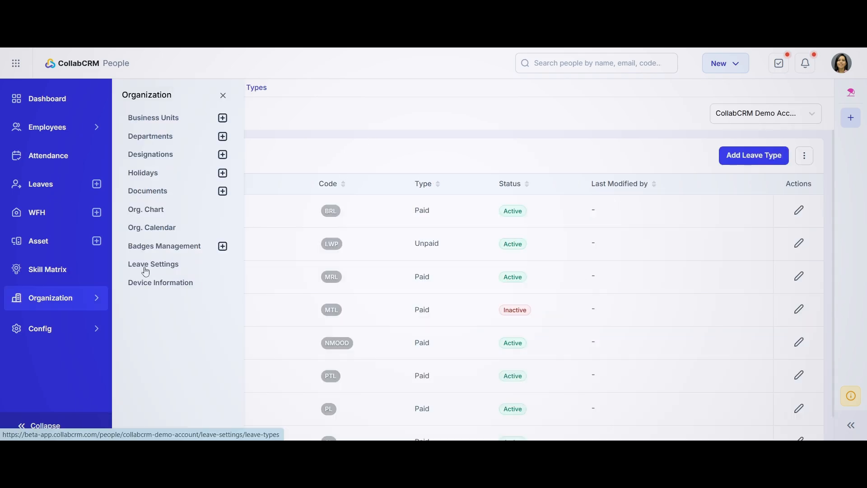
# Add a paid leave type Privilege Leave, code PRIL, for Moonshine Technologies Pvt. Ltd. with annual quota 12, encashment maximum 12 and yearly accrual
pyautogui.click(146, 271)
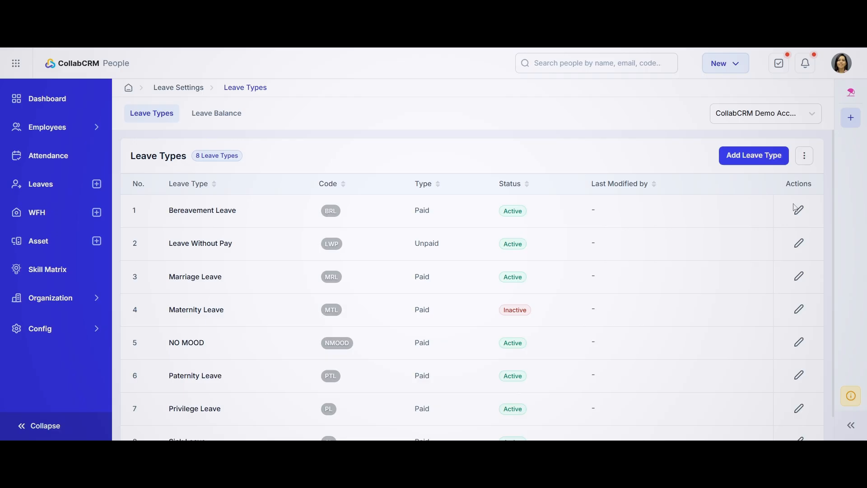
pyautogui.click(743, 159)
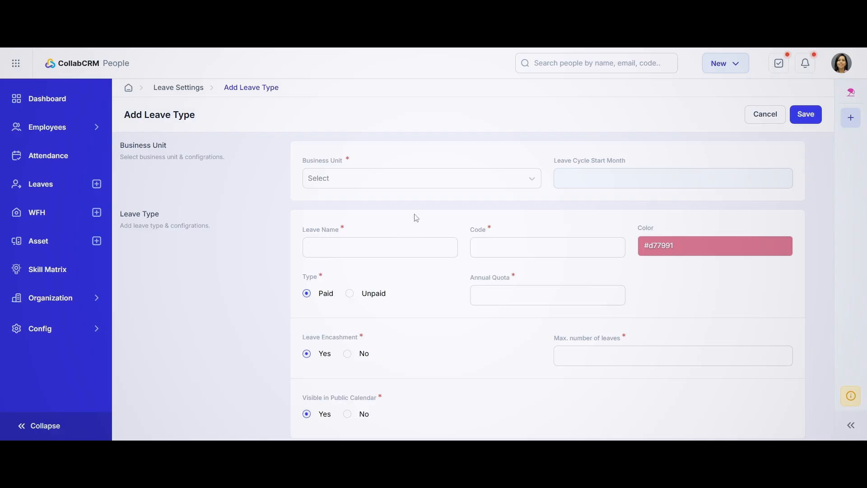
pyautogui.click(434, 185)
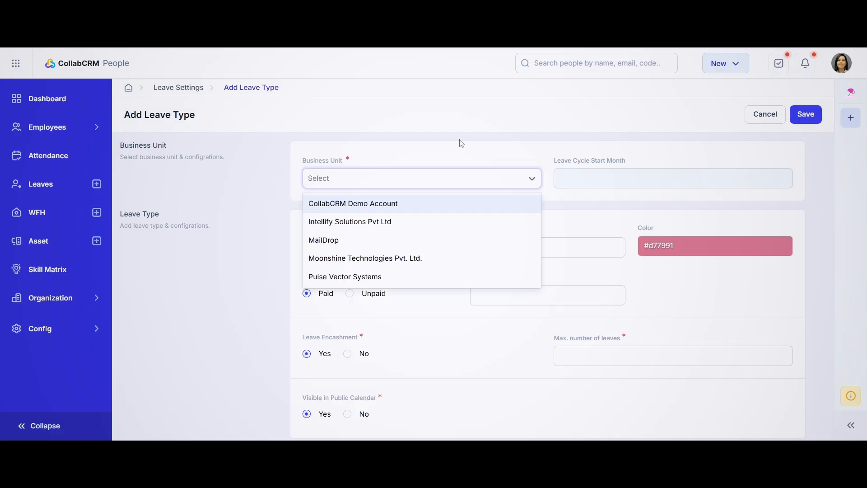
pyautogui.click(510, 139)
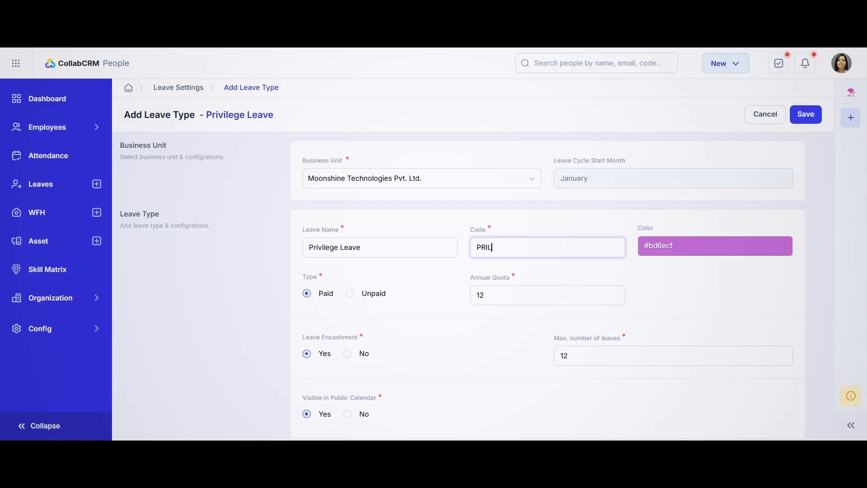
pyautogui.scroll(-5, 549, 249)
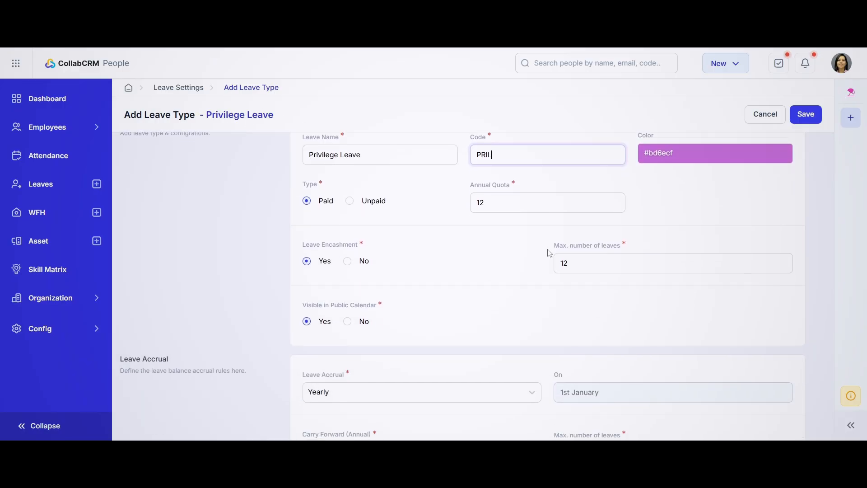
pyautogui.click(804, 116)
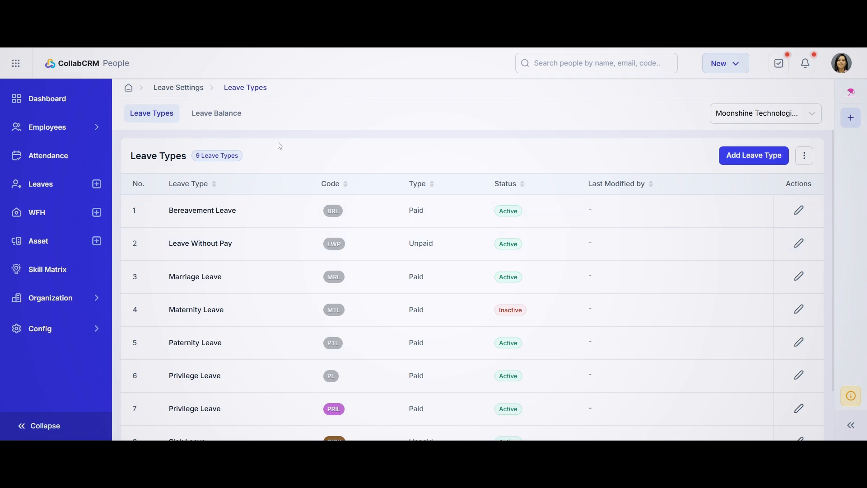
# Manually allocate a Sick Leave balance of 1 to the second employee in the list, with the remark "Test Leave"
pyautogui.click(216, 114)
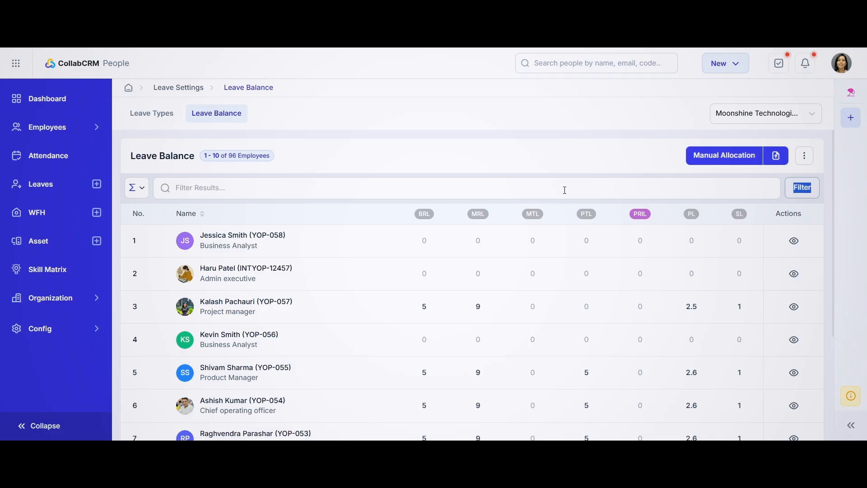
pyautogui.click(704, 164)
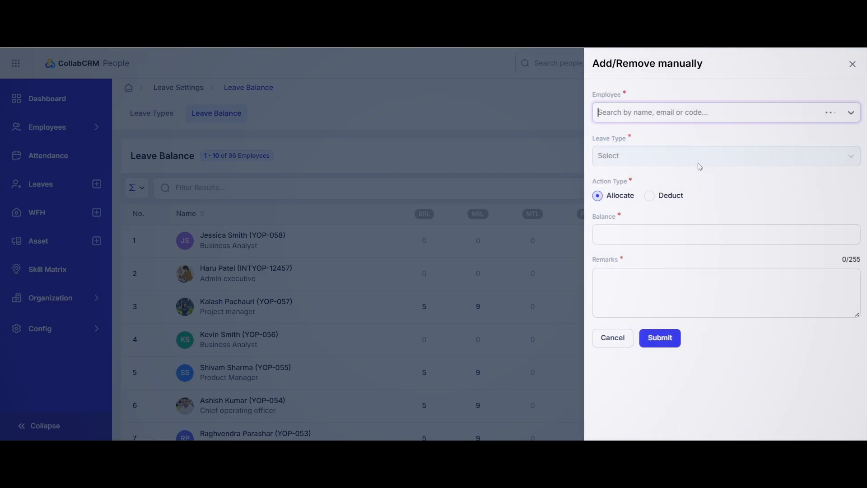
pyautogui.click(673, 116)
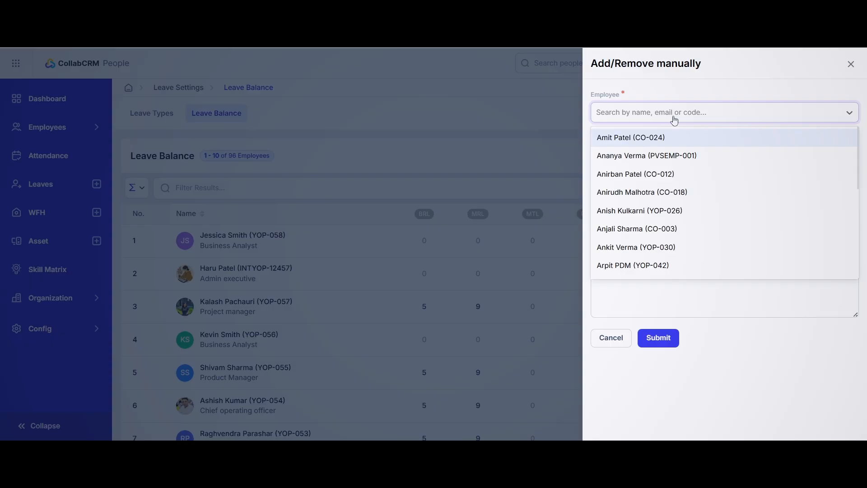
pyautogui.click(647, 156)
pyautogui.click(642, 162)
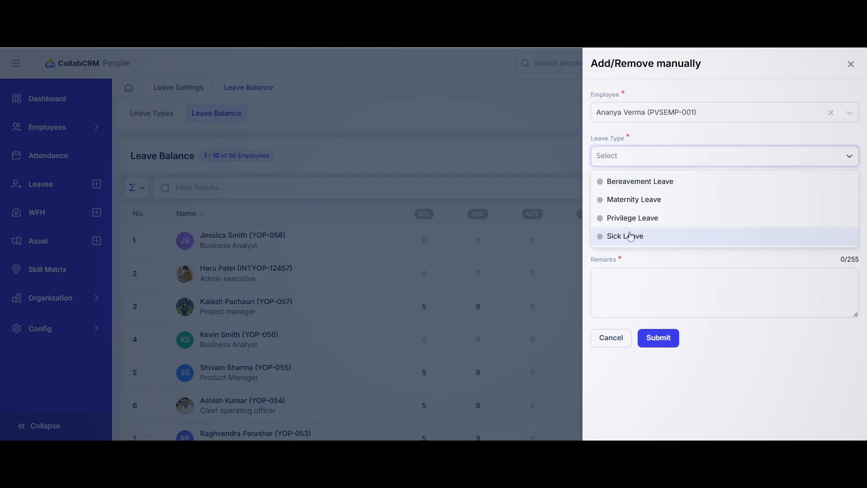
pyautogui.click(630, 234)
pyautogui.click(628, 232)
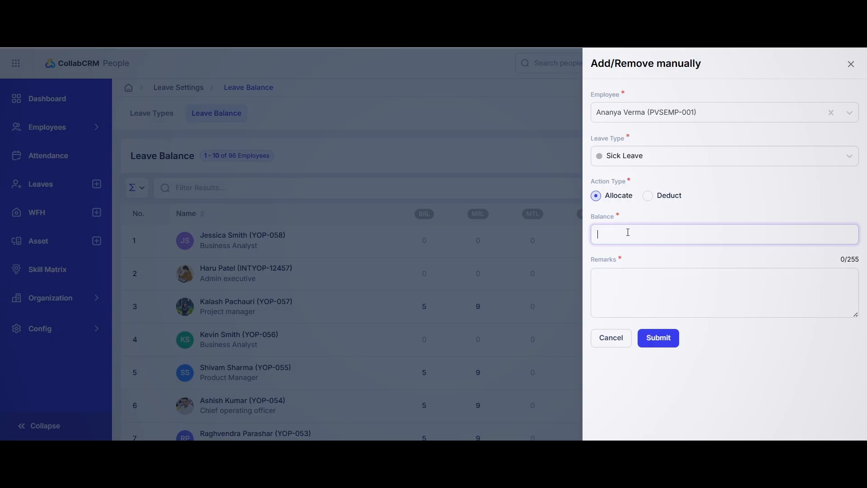
pyautogui.click(629, 286)
pyautogui.write('Test')
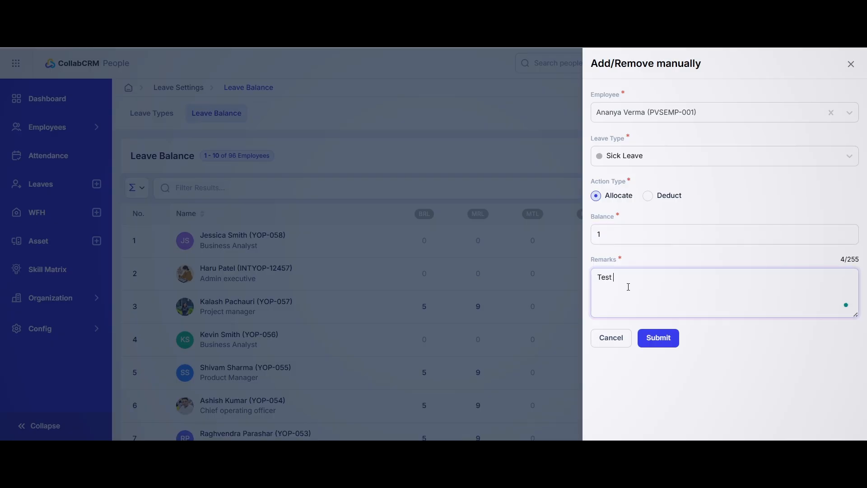
pyautogui.write(' Leave')
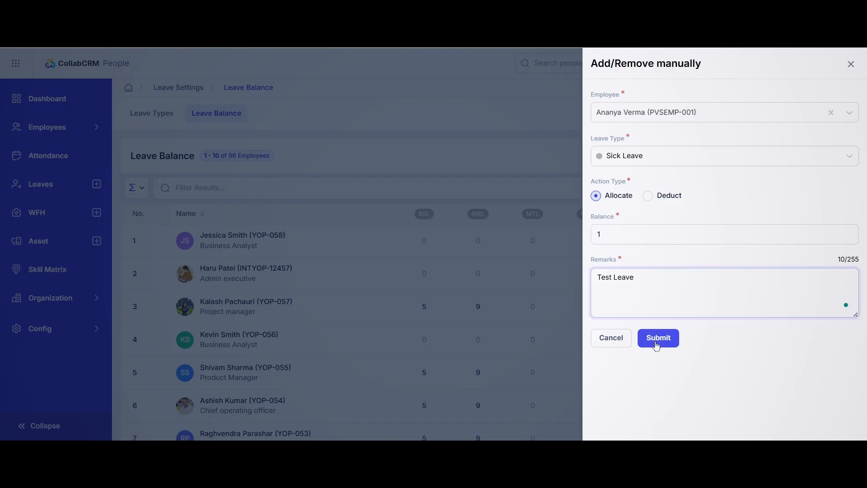
pyautogui.click(653, 337)
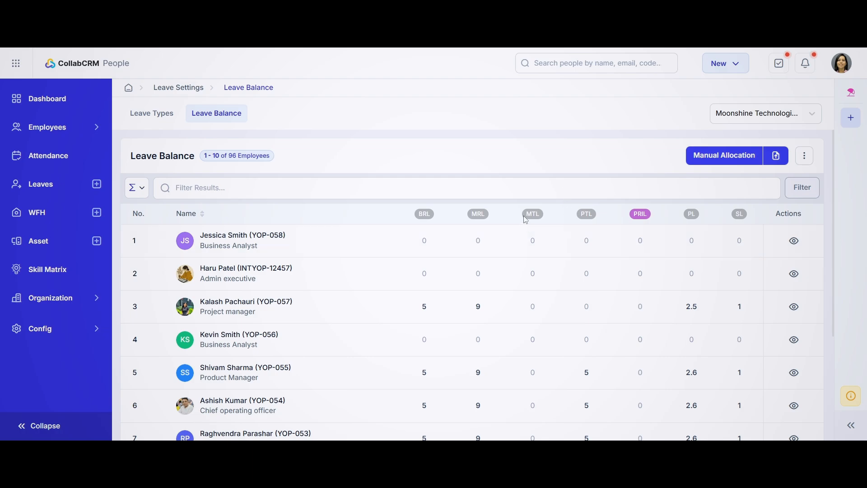
# View the instructions for importing leave balances from an Excel file and cancel the import
pyautogui.click(781, 161)
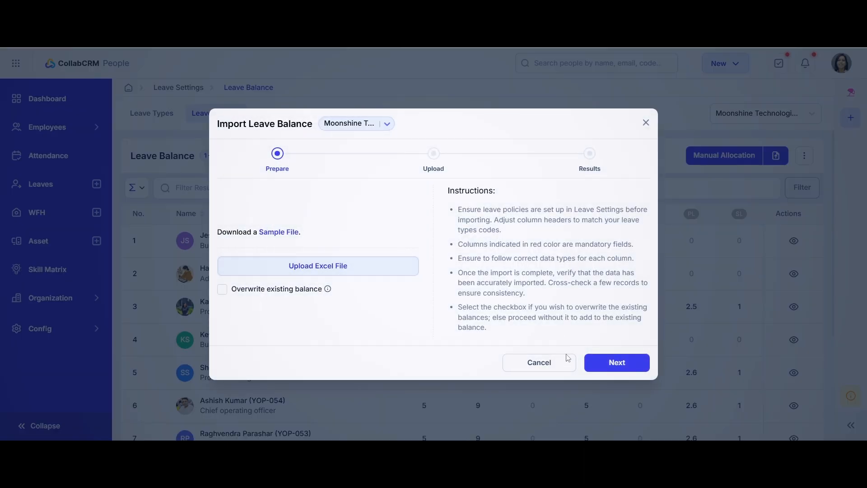
pyautogui.click(555, 367)
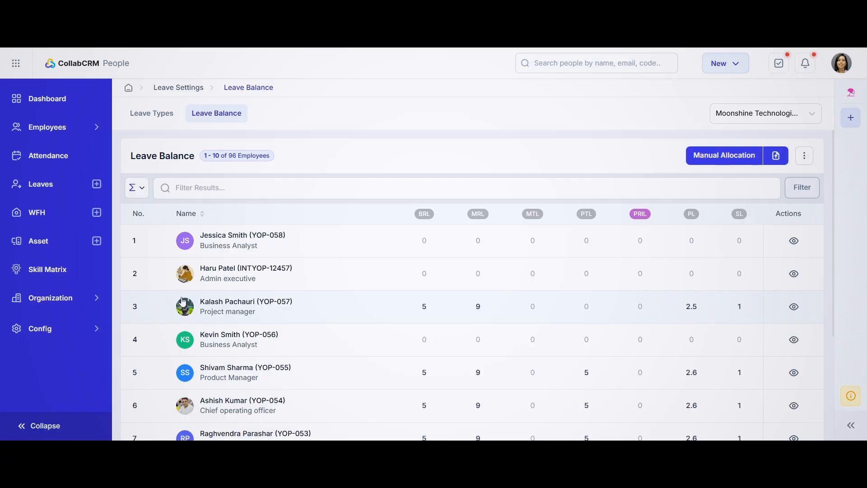
# In the organization's device information, claim the available iPhone-13 in row 4 and submit that device back
pyautogui.click(60, 303)
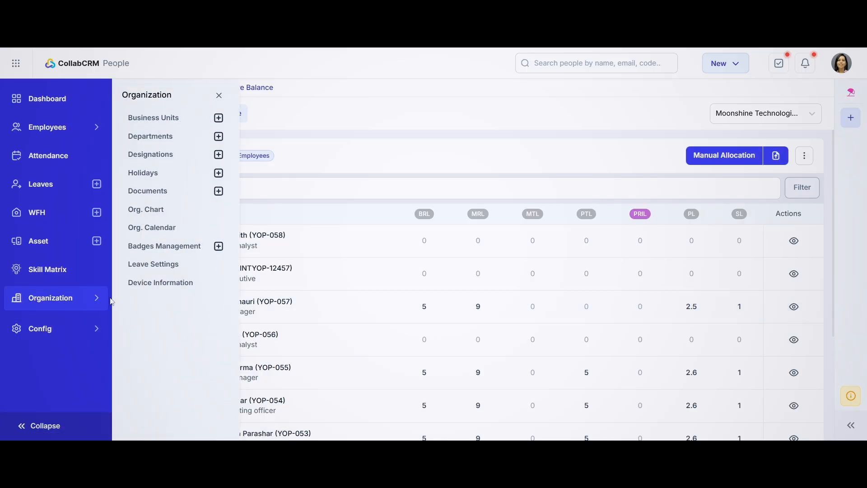
pyautogui.click(155, 282)
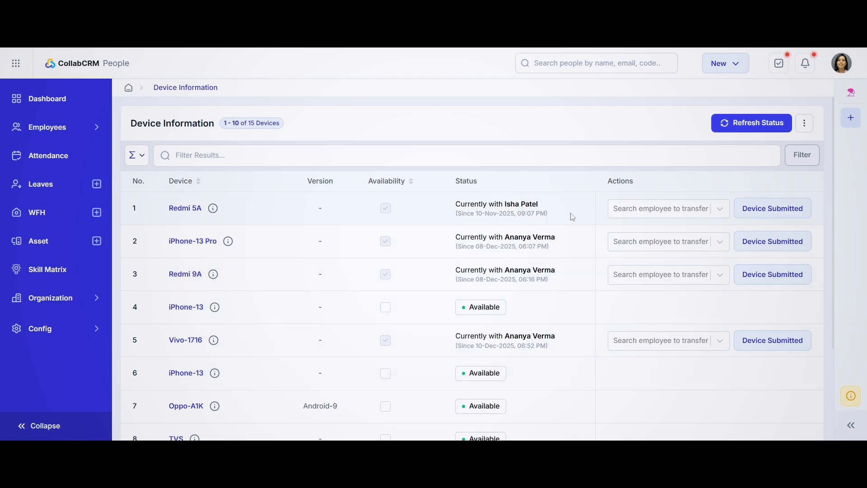
pyautogui.click(385, 309)
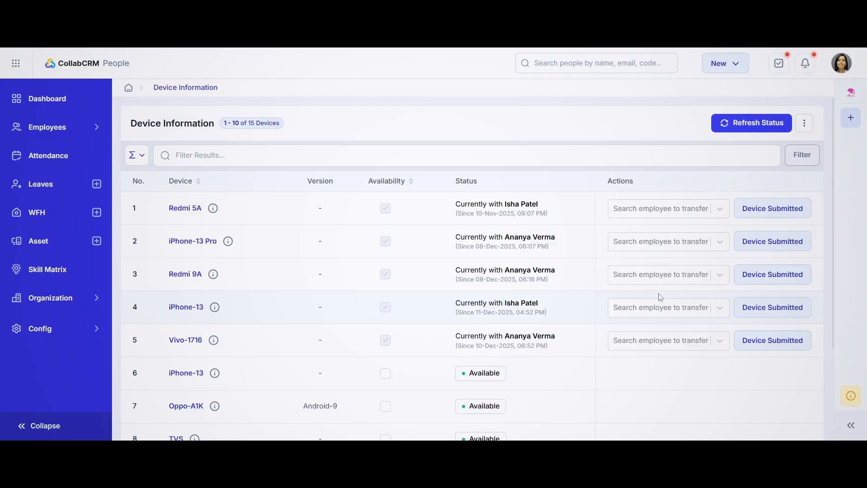
pyautogui.click(769, 315)
pyautogui.click(508, 283)
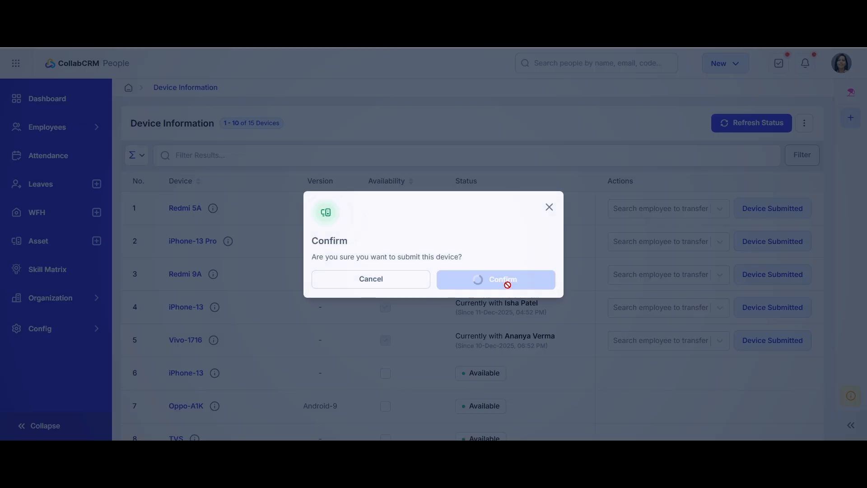